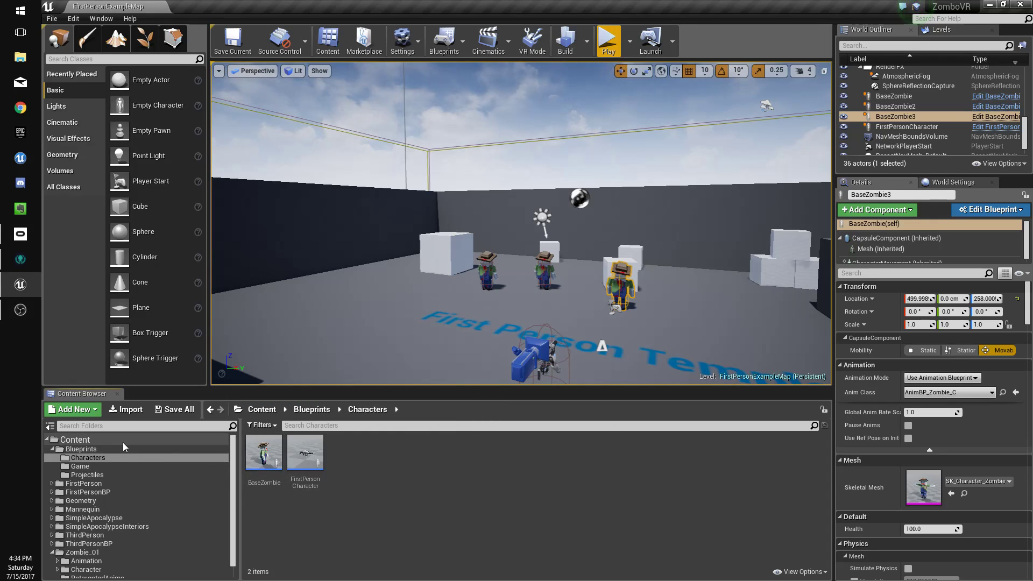
# - Open the FirstPersonCharacter blueprint and inspect the projectile-spawning section of its event graph
pyautogui.doubleClick(305, 458)
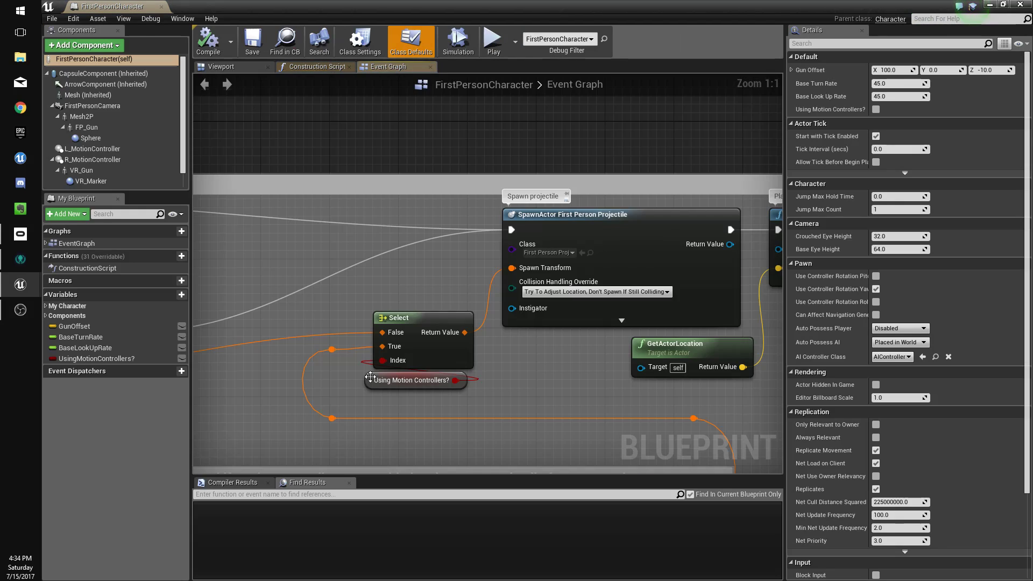
pyautogui.scroll(-6, 476, 277)
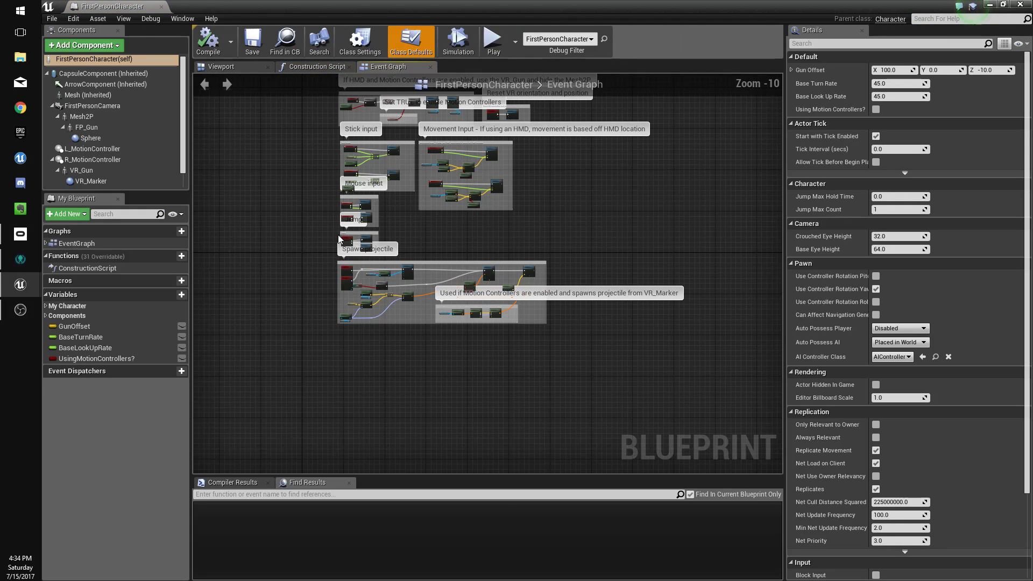
pyautogui.scroll(6, 512, 286)
pyautogui.moveTo(656, 286); pyautogui.dragTo(516, 308, button='right')
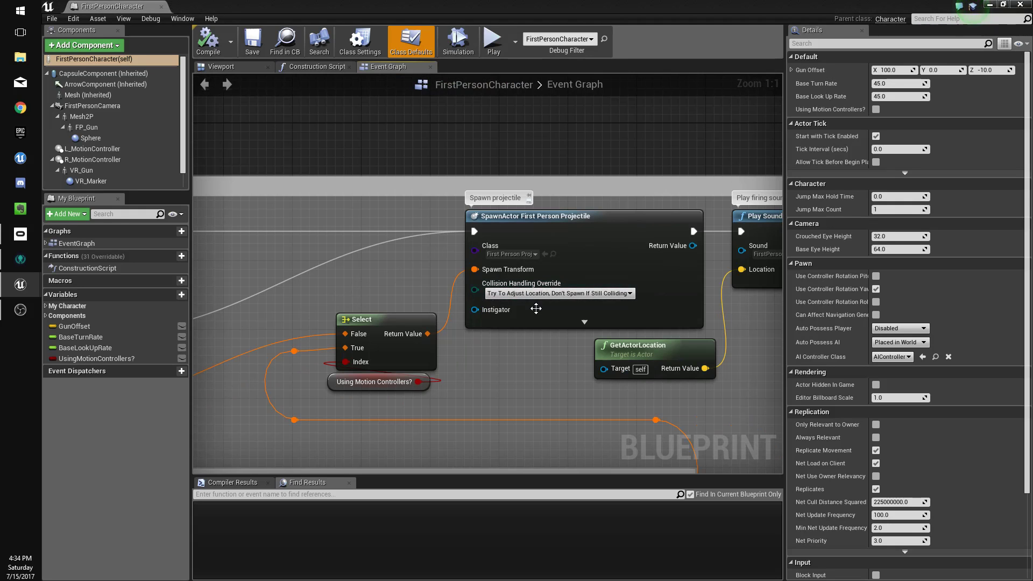
pyautogui.click(536, 310)
pyautogui.click(207, 41)
pyautogui.scroll(-3, 494, 255)
pyautogui.scroll(-1, 494, 255)
pyautogui.moveTo(494, 255); pyautogui.dragTo(594, 247, button='right')
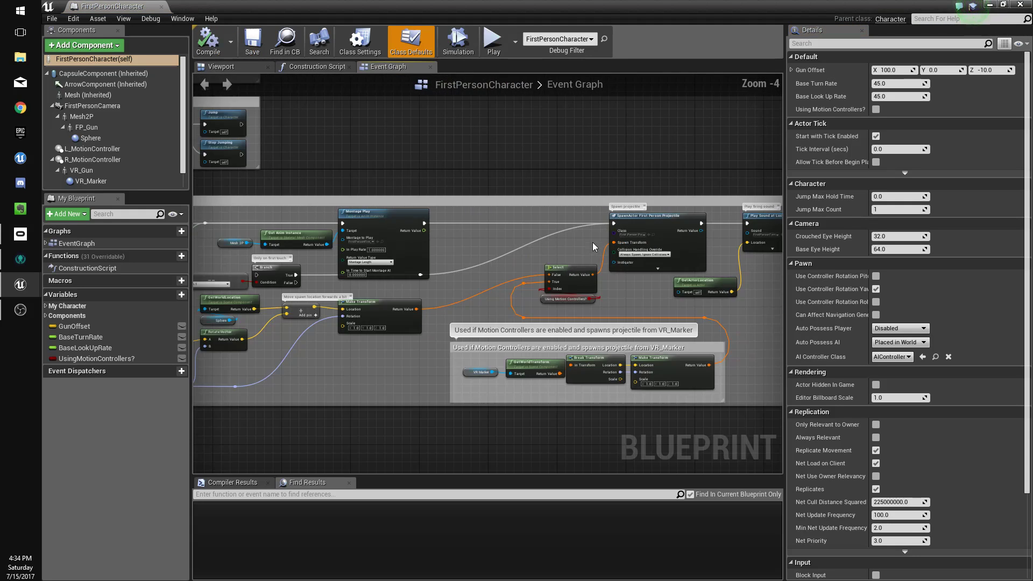
# - Set the default X value of the Gun Offset variable to 50 and save the FirstPersonCharacter blueprint
pyautogui.moveTo(233, 340); pyautogui.dragTo(482, 329, button='right')
pyautogui.scroll(3, 372, 334)
pyautogui.click(376, 332)
pyautogui.moveTo(612, 303); pyautogui.dragTo(449, 300, button='right')
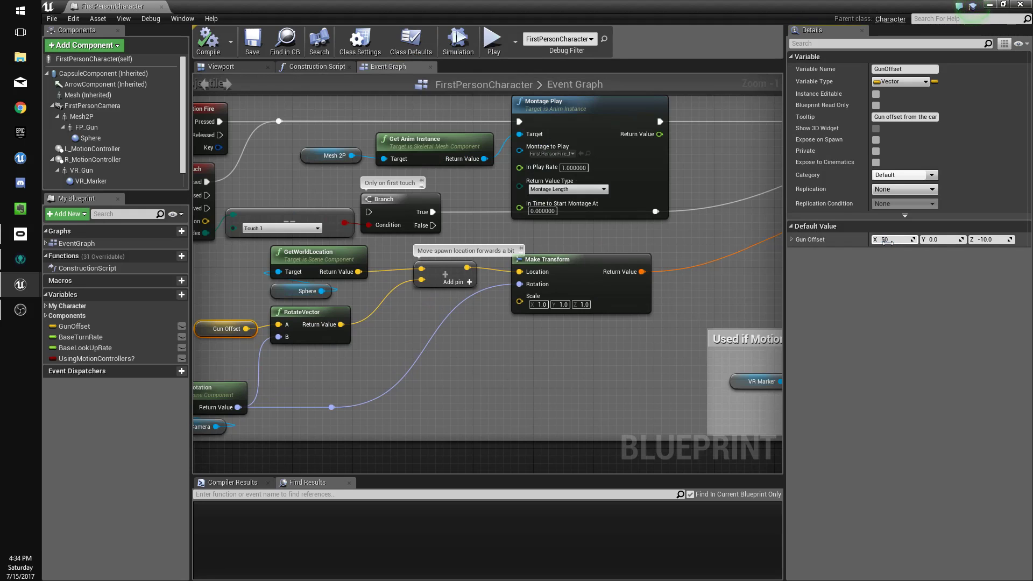
pyautogui.click(252, 48)
# - Return to the level editor and play-test shooting the zombies, ending the play session
pyautogui.hotkey('alt', 'Tab')
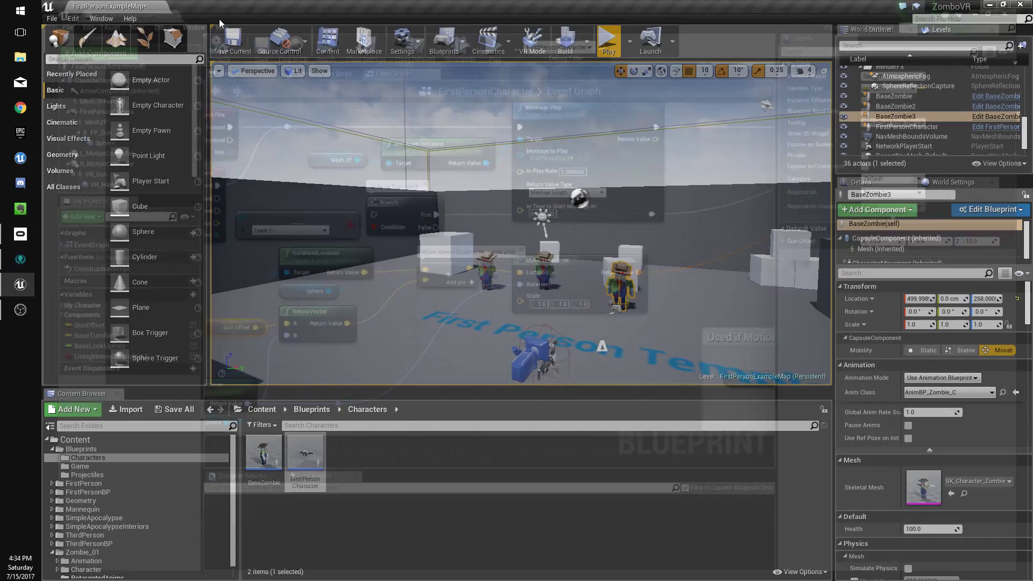
pyautogui.click(606, 47)
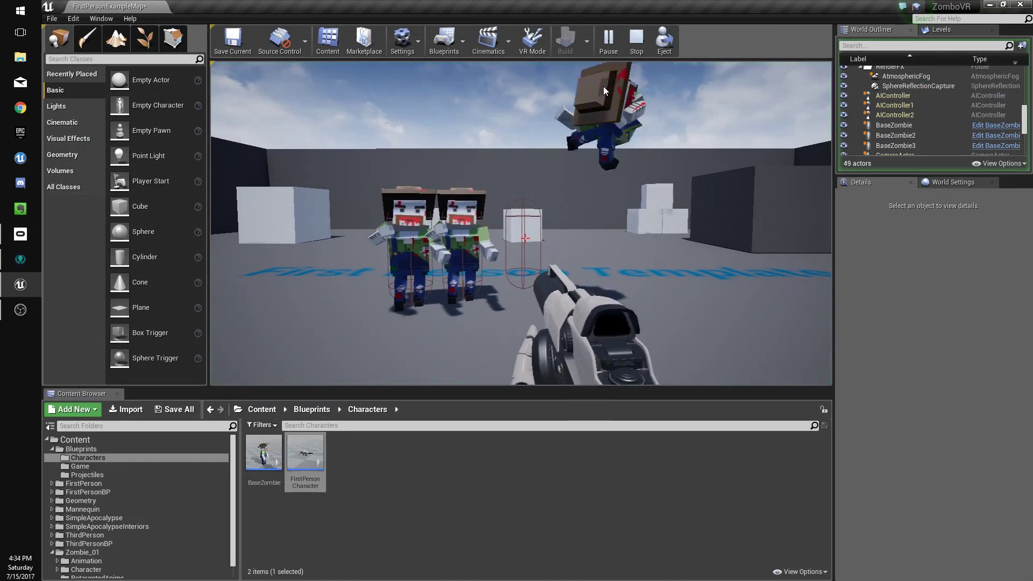
pyautogui.press('Escape')
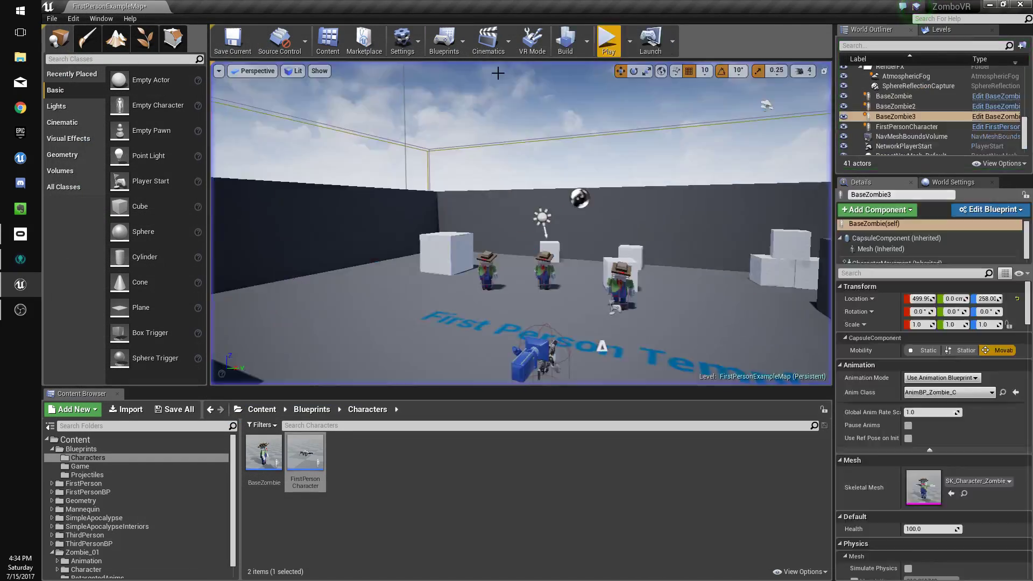
# - Save the level together with all other modified assets
pyautogui.moveTo(545, 86); pyautogui.dragTo(532, 156, button='right')
pyautogui.click(52, 19)
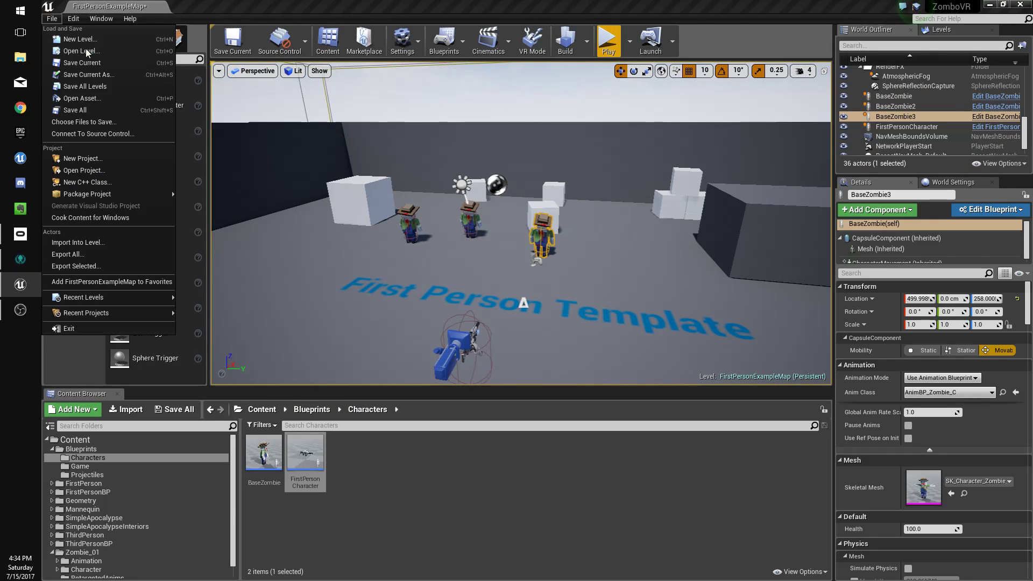
pyautogui.click(81, 102)
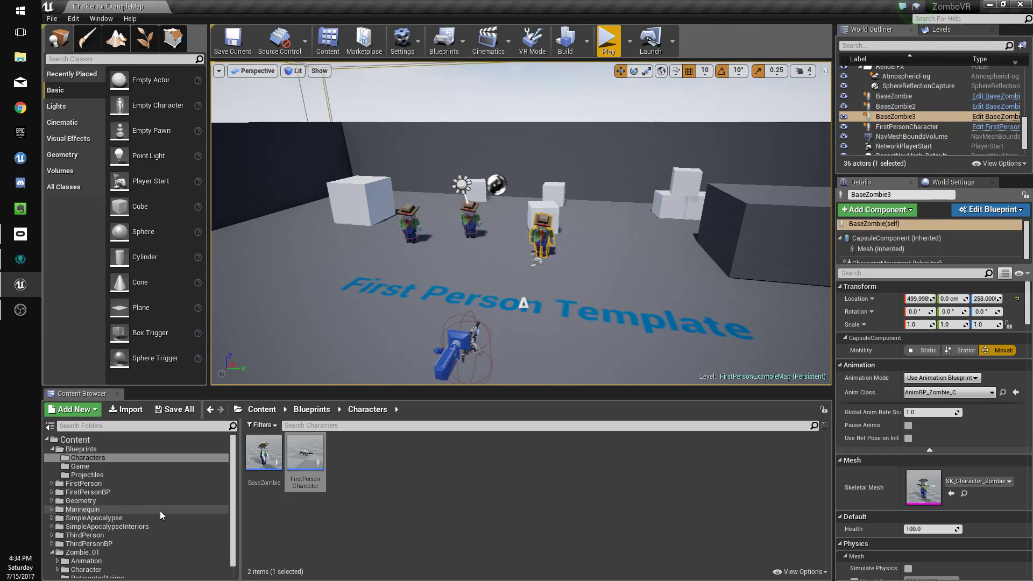
# - Browse to the Skeletons folder under SimpleApocalypse/Characters and filter its assets by "farm"
pyautogui.scroll(-1, 160, 514)
pyautogui.click(141, 505)
pyautogui.doubleClick(263, 453)
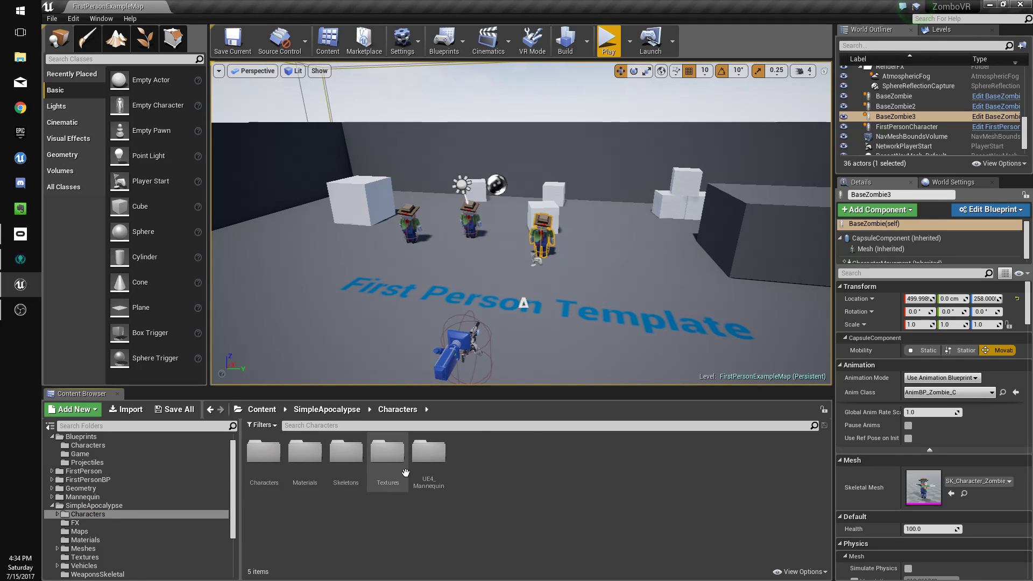
pyautogui.doubleClick(264, 452)
pyautogui.scroll(-3, 389, 482)
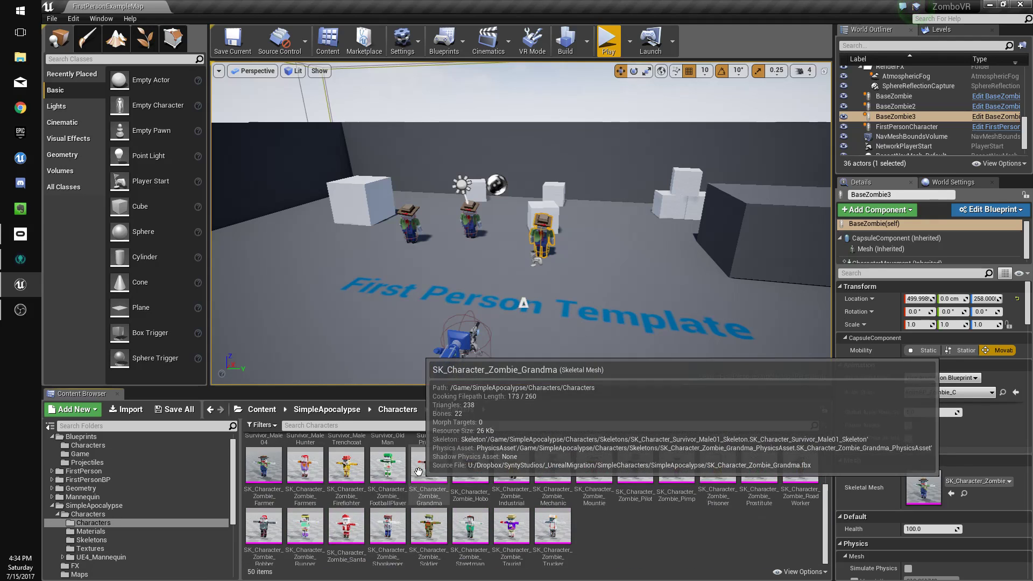
pyautogui.hotkey('alt', 'Left')
pyautogui.doubleClick(353, 462)
pyautogui.scroll(-3, 417, 476)
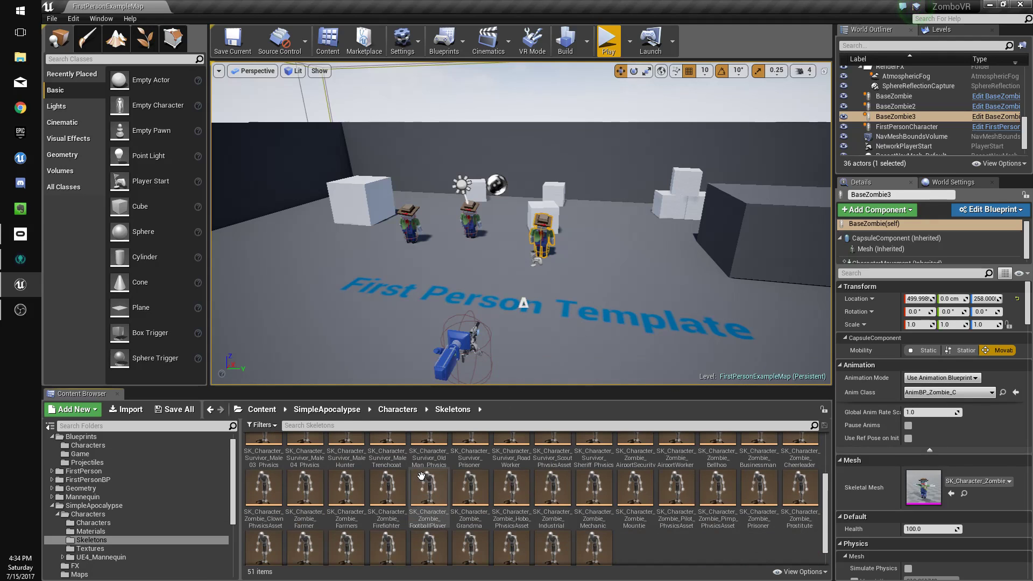
pyautogui.scroll(1, 533, 463)
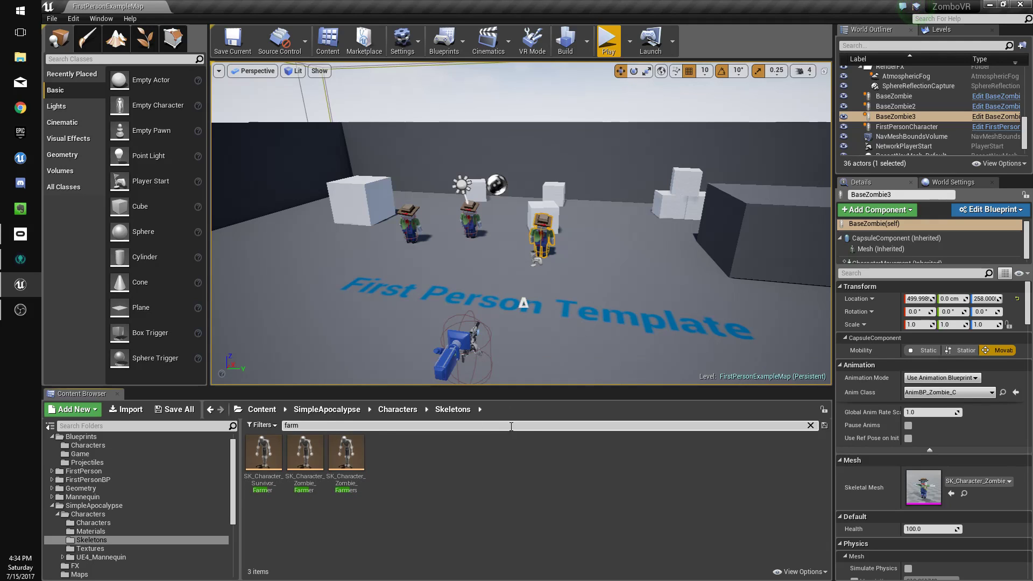
# - Open the SK_Character_Survivor_Farmer physics asset in constraint editing mode and select every bone from Root to head
pyautogui.doubleClick(264, 455)
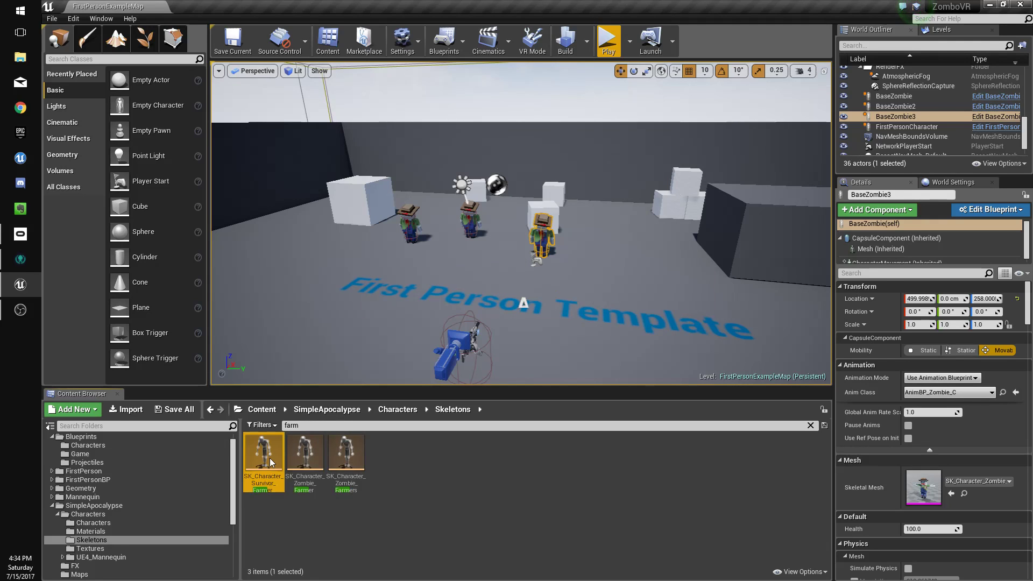
pyautogui.moveTo(386, 411); pyautogui.dragTo(416, 437, button='right')
pyautogui.press('s')
pyautogui.click(457, 37)
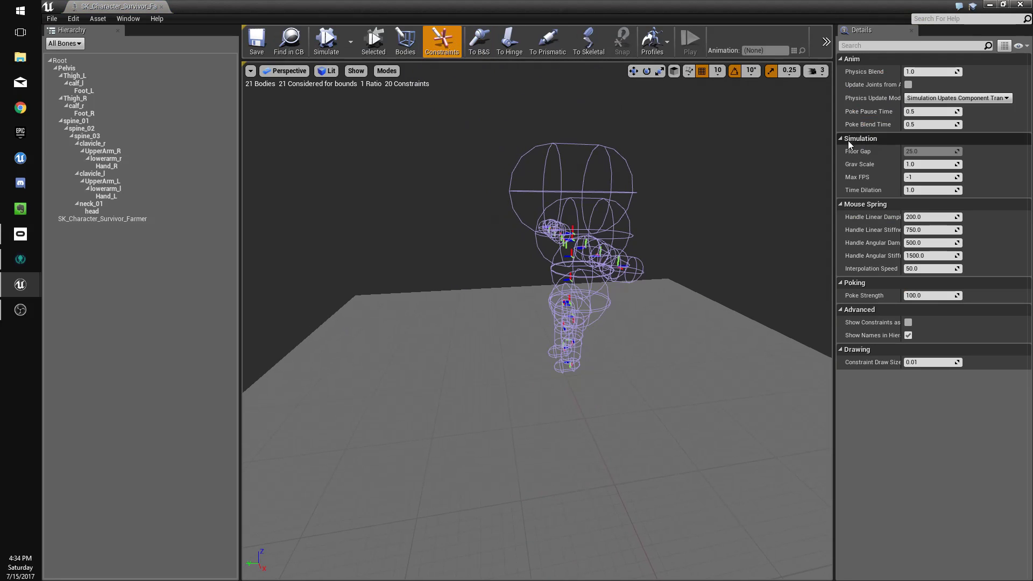
pyautogui.click(96, 67)
pyautogui.click(116, 61)
pyautogui.keyDown('shift'); pyautogui.click(97, 212); pyautogui.keyUp('shift')
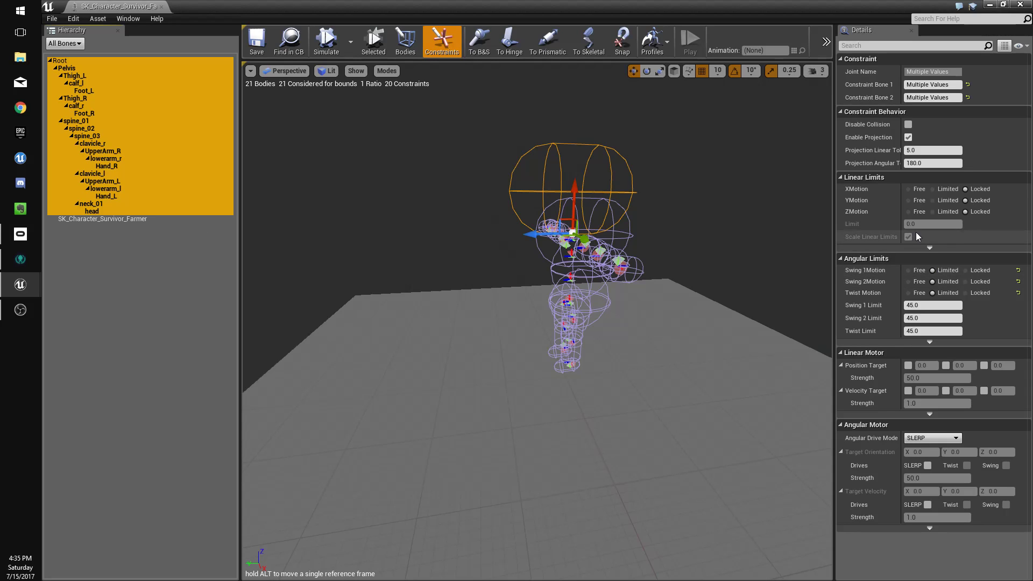
# - Set the selected constraints' linear X, Y and Z motion and twist motion to Free, saving and closing the physics asset
pyautogui.click(909, 212)
pyautogui.click(909, 201)
pyautogui.click(909, 189)
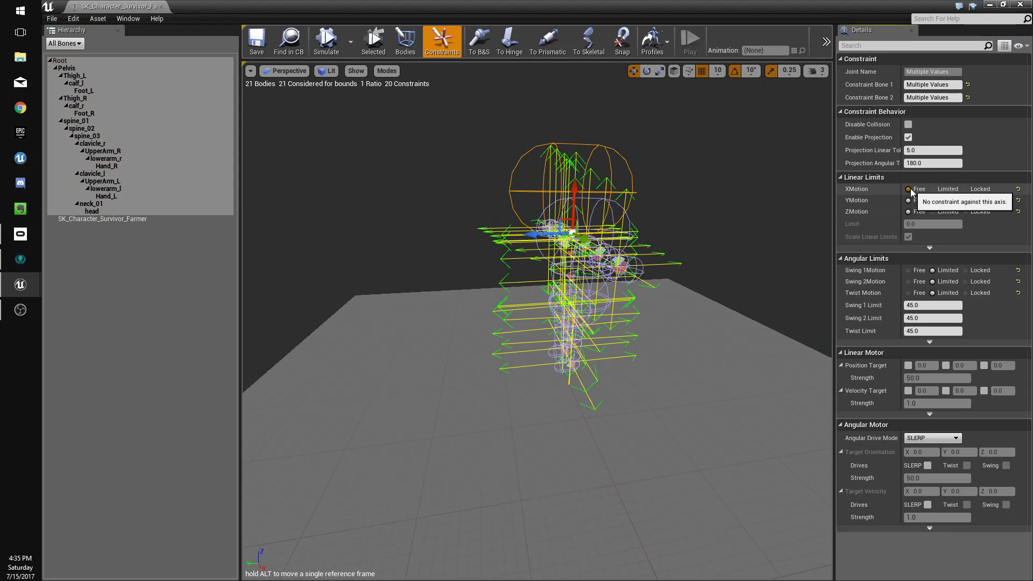
pyautogui.click(909, 293)
pyautogui.click(258, 43)
pyautogui.middleClick(106, 5)
# - Play-test the level by shooting the zombies to check the effect of the constraint changes, ending the play session
pyautogui.click(608, 42)
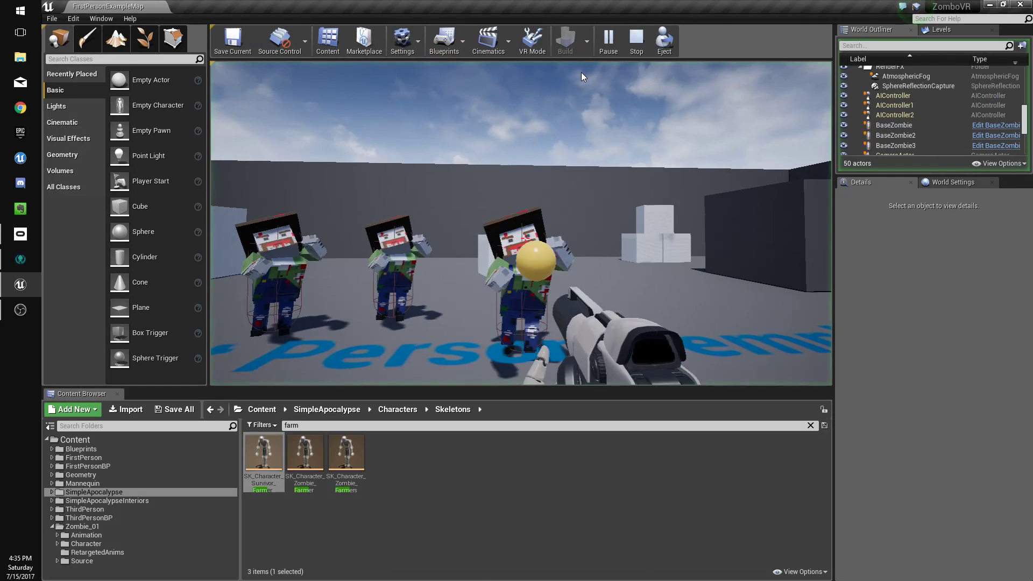
pyautogui.press('s')
pyautogui.click(583, 83)
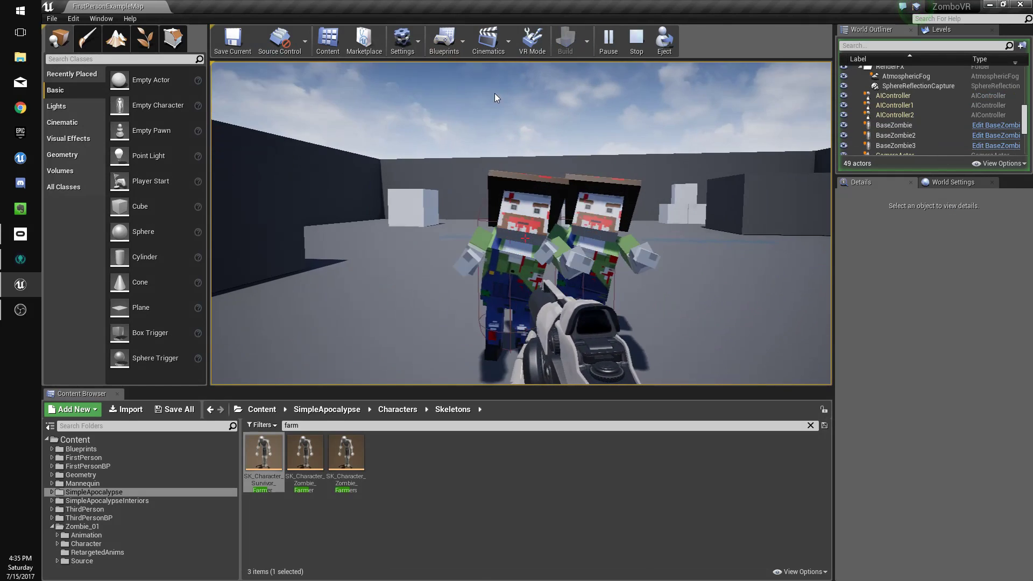
pyautogui.press('Escape')
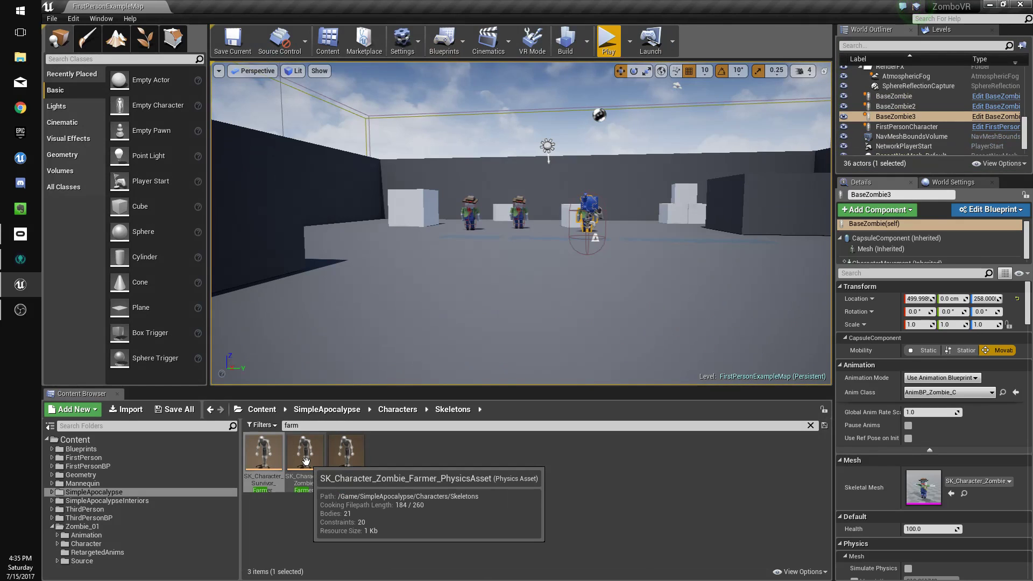
# - Reopen the SK_Character_Survivor_Farmer physics asset, examine its character mesh and constraints, and close it
pyautogui.doubleClick(264, 454)
pyautogui.keyDown('alt'); pyautogui.moveTo(496, 153); pyautogui.dragTo(646, 196); pyautogui.keyUp('alt')
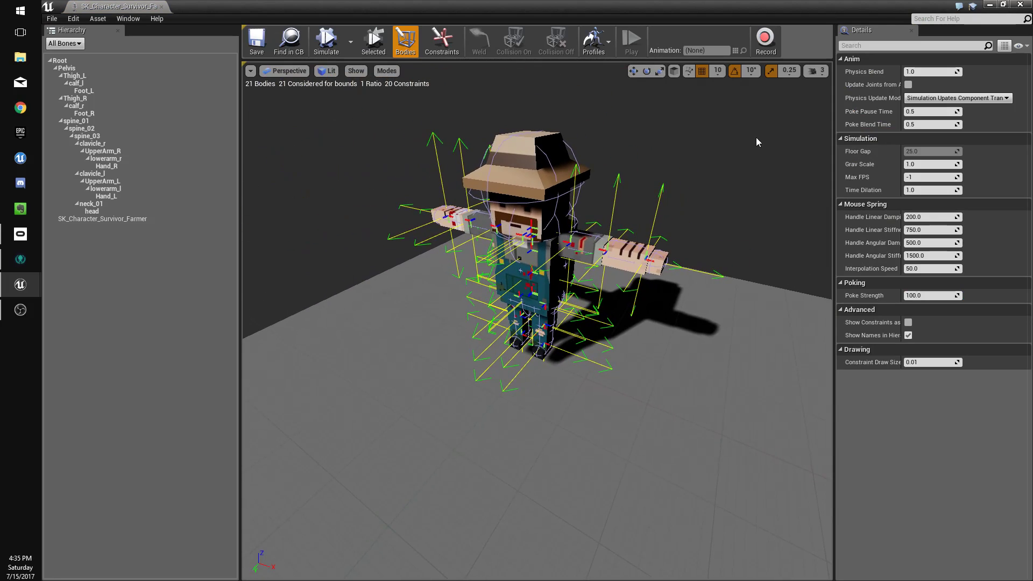
pyautogui.click(435, 43)
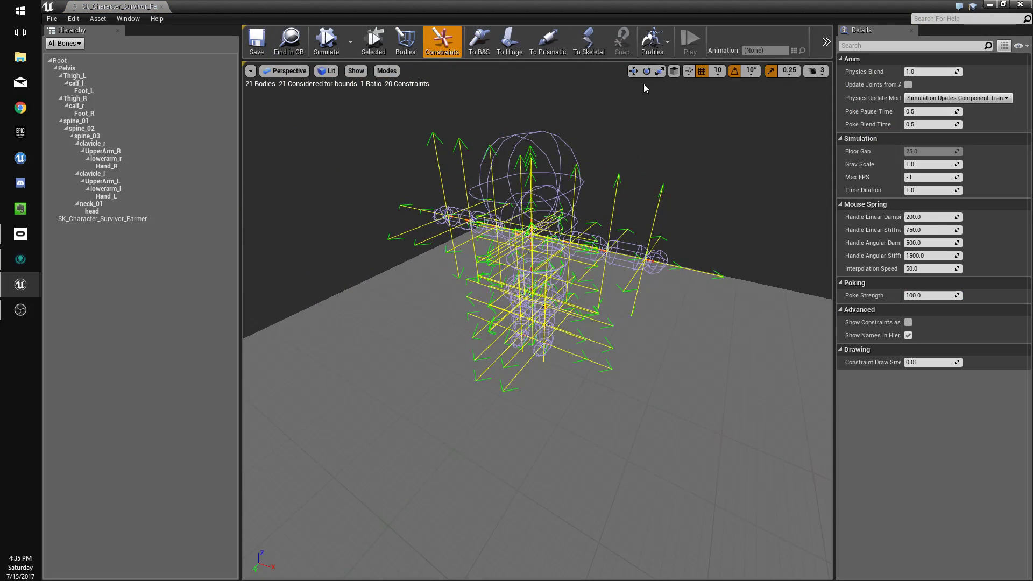
pyautogui.click(161, 7)
# - Open the SK_Character_Zombie_Farmer physics asset and select the constraints of all bones from Root to head
pyautogui.doubleClick(315, 462)
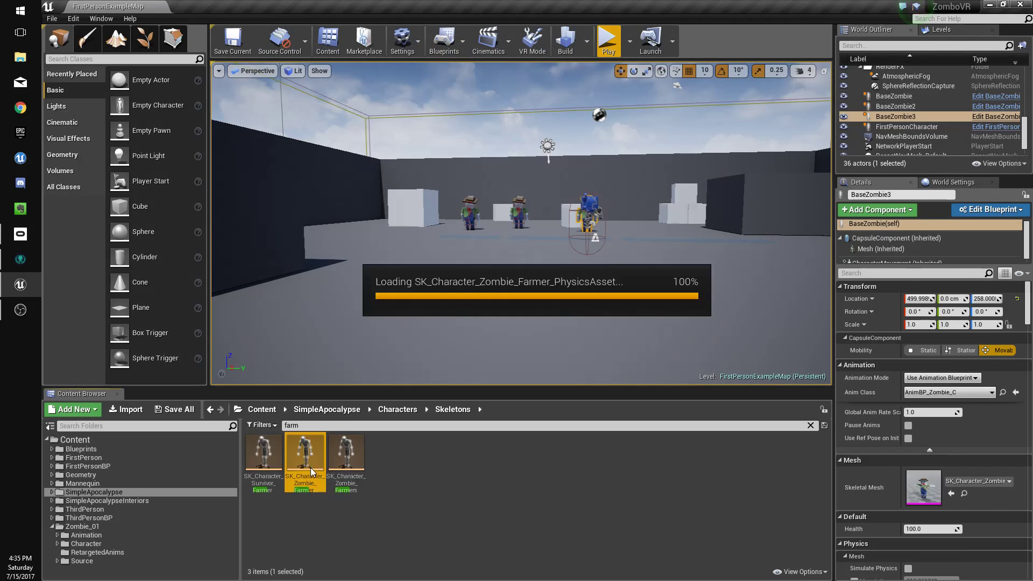
pyautogui.moveTo(647, 318); pyautogui.dragTo(412, 204, button='right')
pyautogui.click(86, 61)
pyautogui.keyDown('shift'); pyautogui.click(109, 211); pyautogui.keyUp('shift')
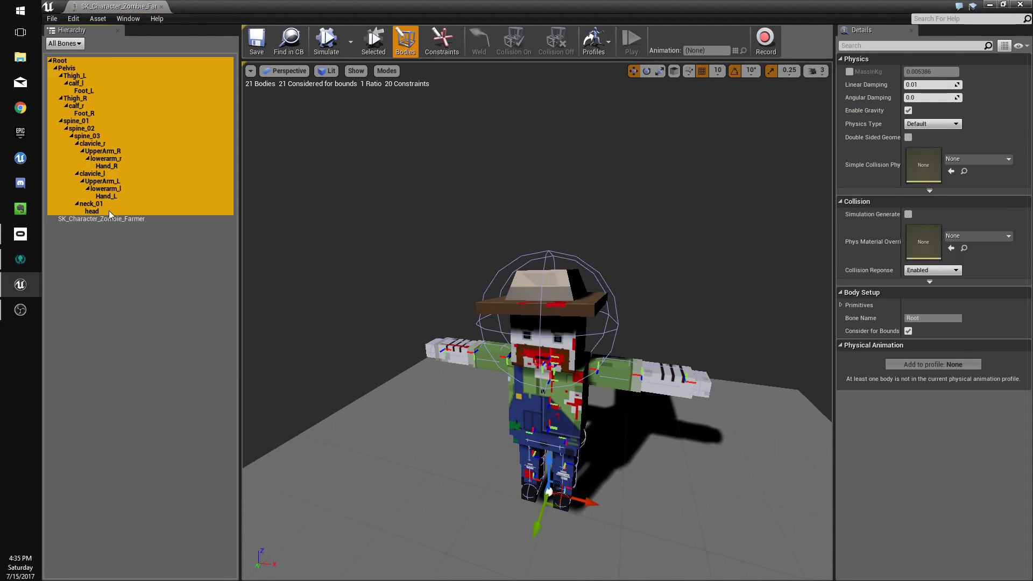
pyautogui.click(441, 41)
# - Set the selected constraints' twist, swing 1 and 2, and linear X, Y and Z motion to Free and save the asset
pyautogui.click(908, 293)
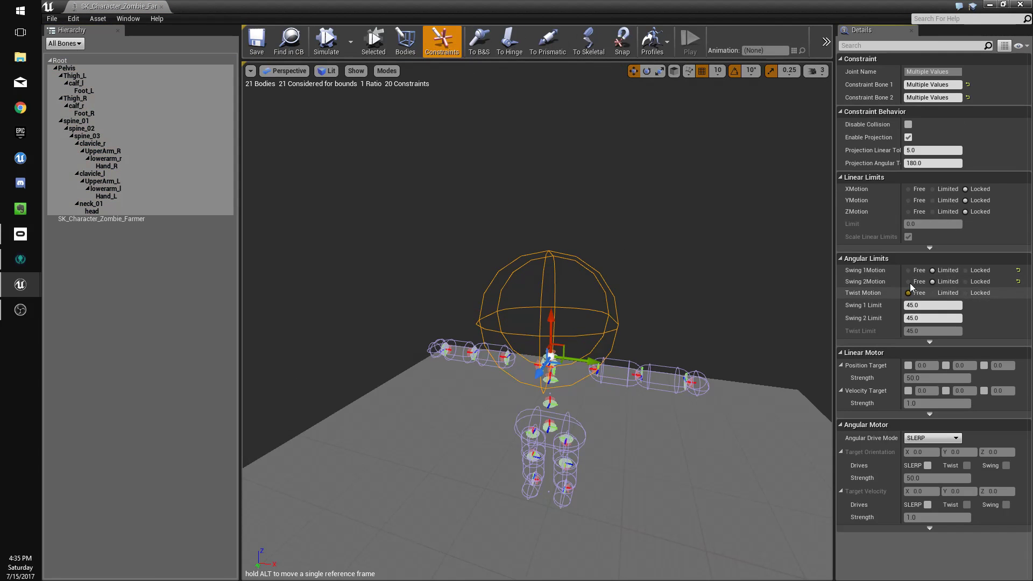
pyautogui.click(908, 281)
pyautogui.click(908, 270)
pyautogui.click(909, 212)
pyautogui.click(915, 200)
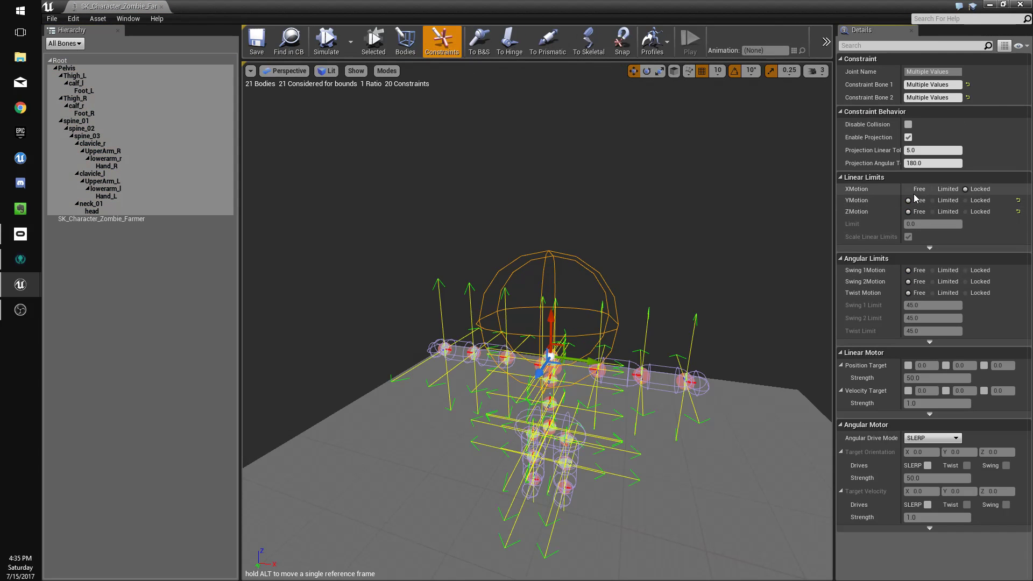
pyautogui.click(908, 189)
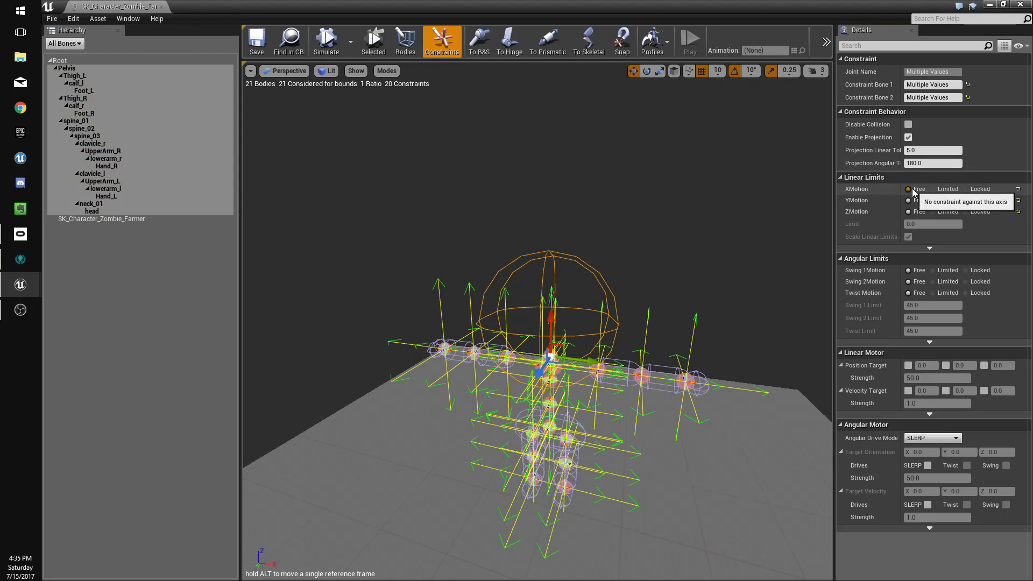
pyautogui.click(254, 43)
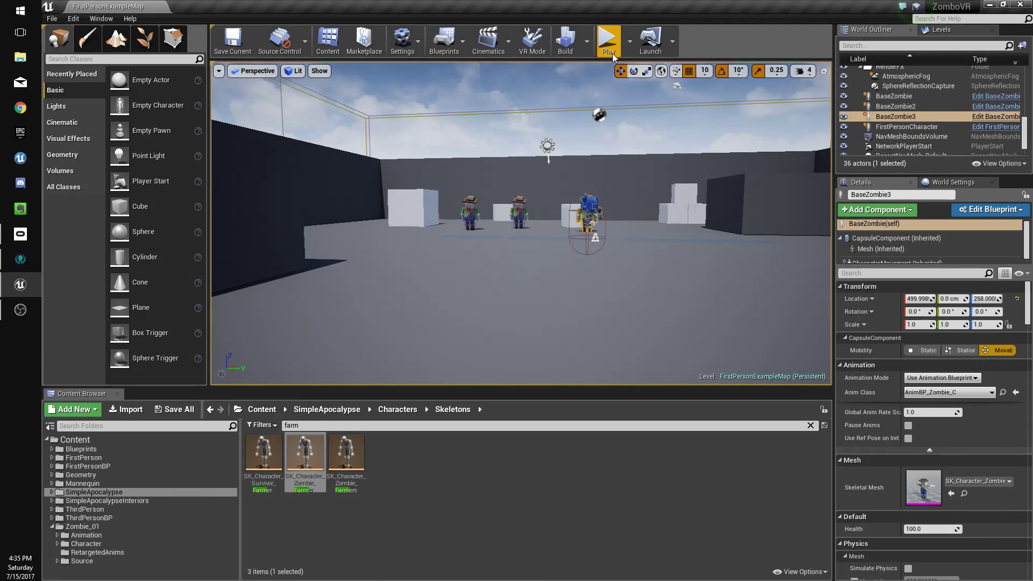
# - Play-test the level, moving around and shooting zombies to check how their bodies break apart, and end the play session
pyautogui.click(614, 49)
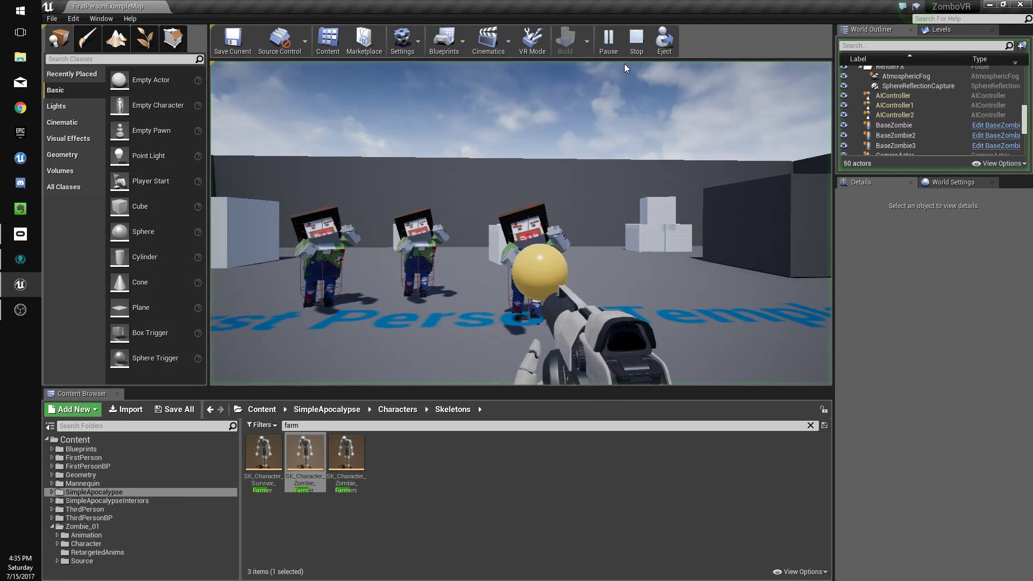
pyautogui.press('s')
pyautogui.press('d')
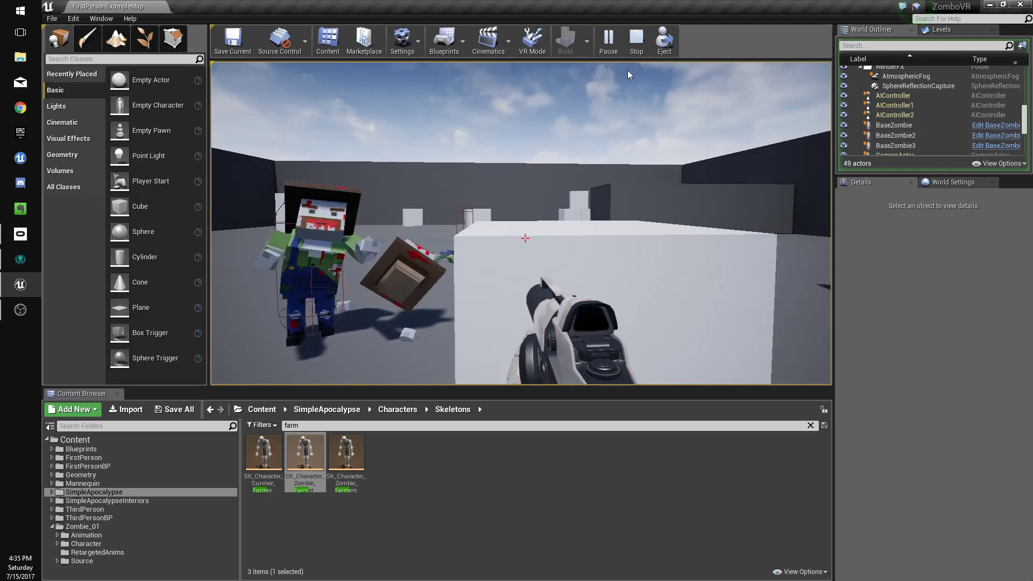
pyautogui.press('d')
pyautogui.press('w')
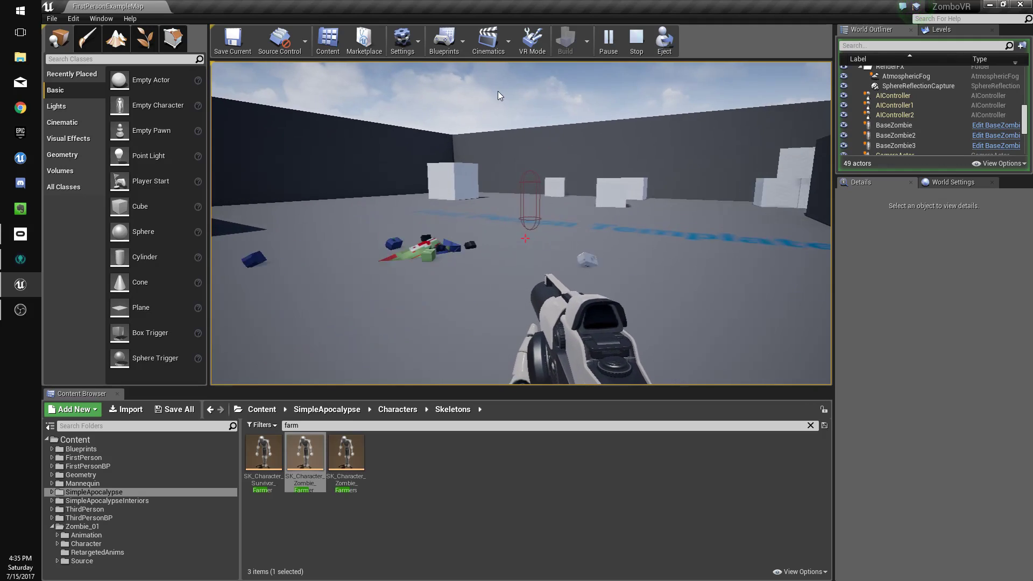
pyautogui.press('w')
pyautogui.click(382, 204)
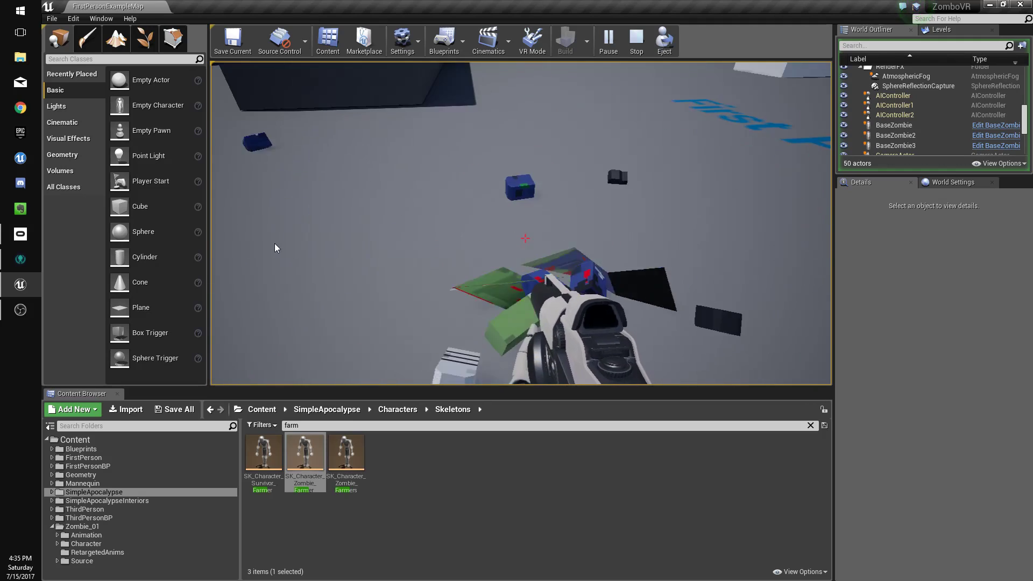
pyautogui.press('Escape')
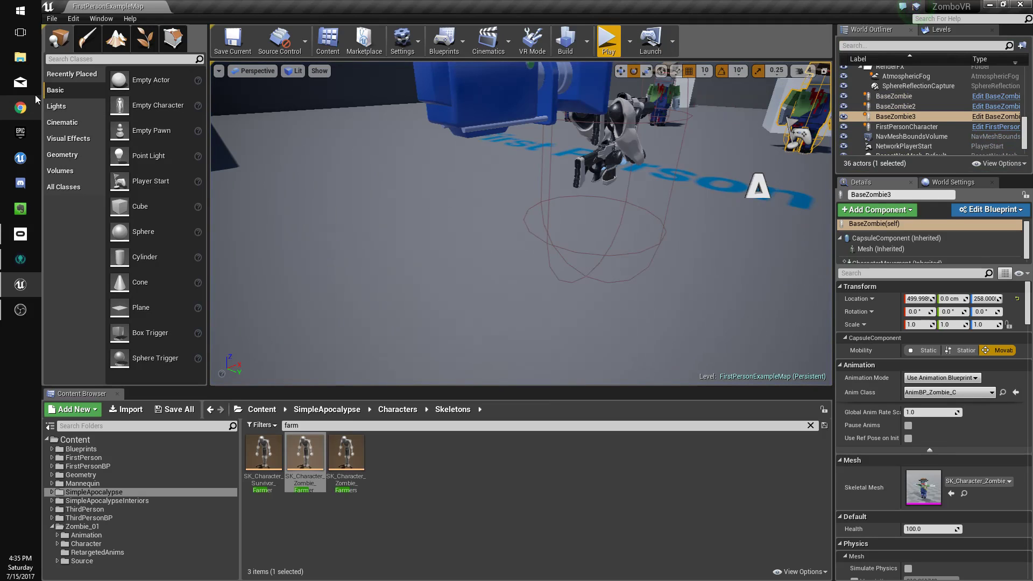
# - Open the engine's Input section in the Project Settings
pyautogui.click(72, 18)
pyautogui.click(102, 171)
pyautogui.click(66, 373)
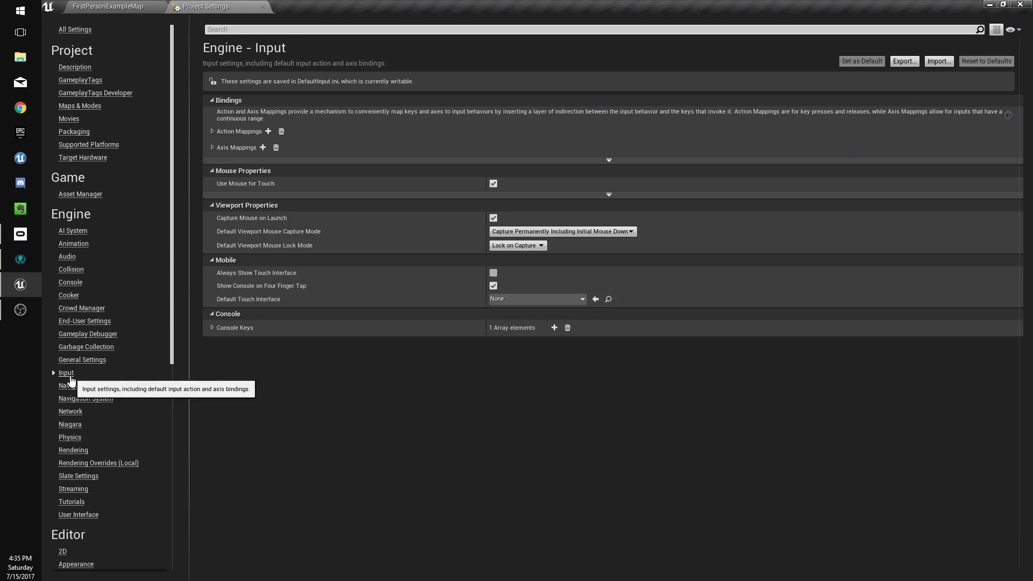
# - Disable Use Mouse for Touch in the Input settings and close the Project Settings
pyautogui.click(493, 184)
pyautogui.middleClick(226, 6)
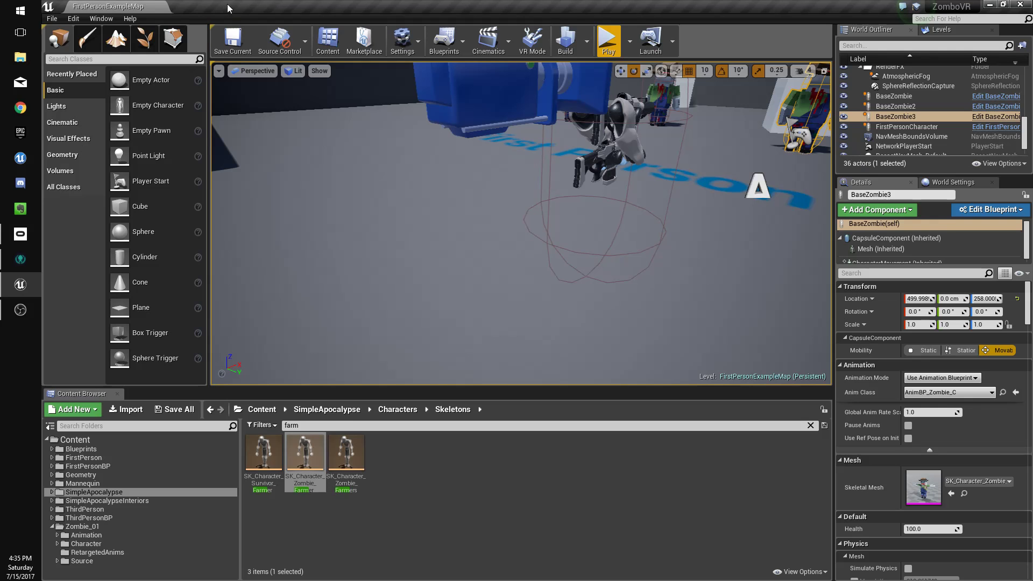
pyautogui.click(52, 19)
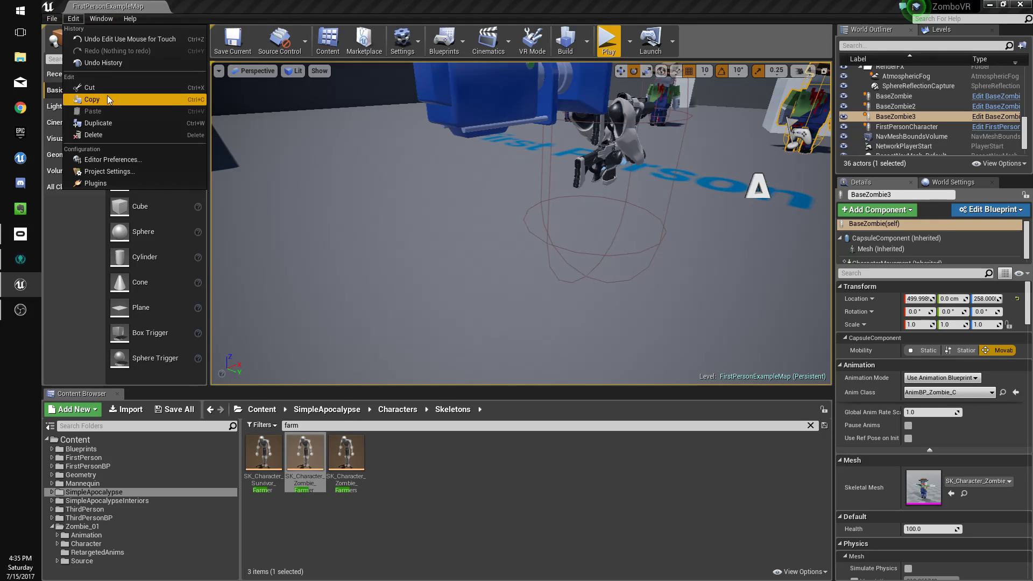
# - Play-test the level briefly, end the play session, frame the selected zombie and save the changes
pyautogui.click(603, 45)
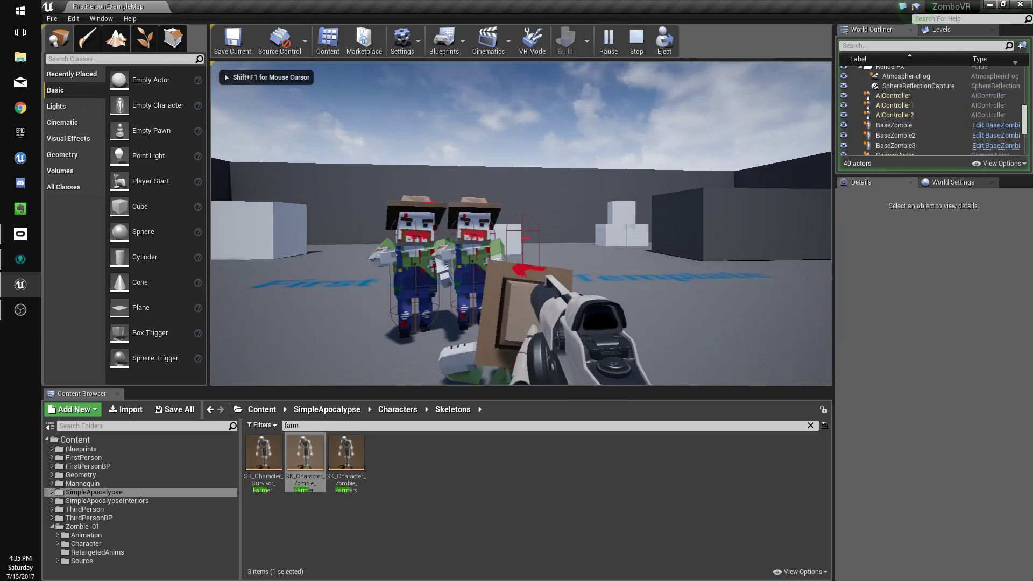
pyautogui.press('Escape')
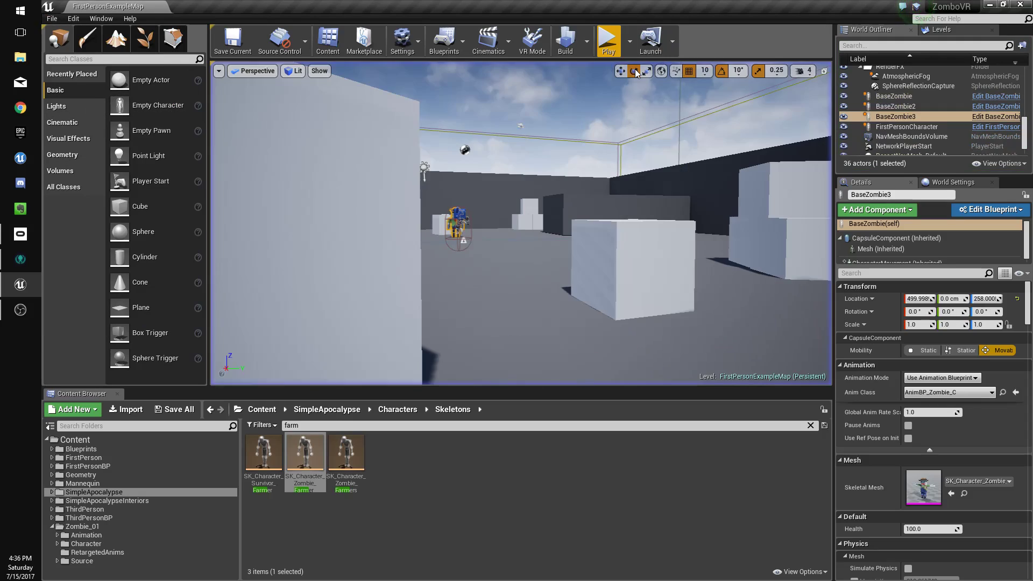
pyautogui.press('f')
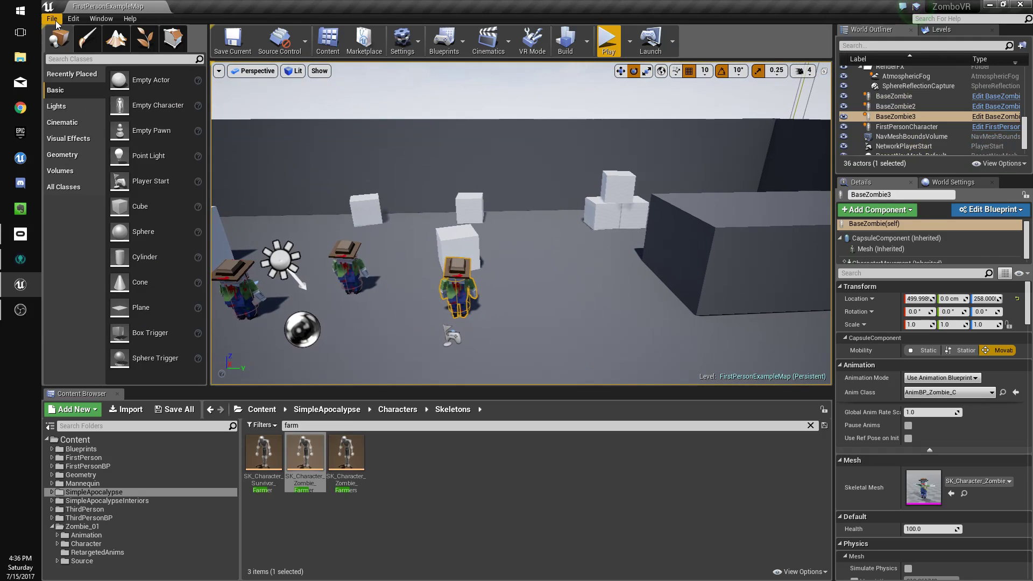
pyautogui.click(54, 22)
pyautogui.click(96, 111)
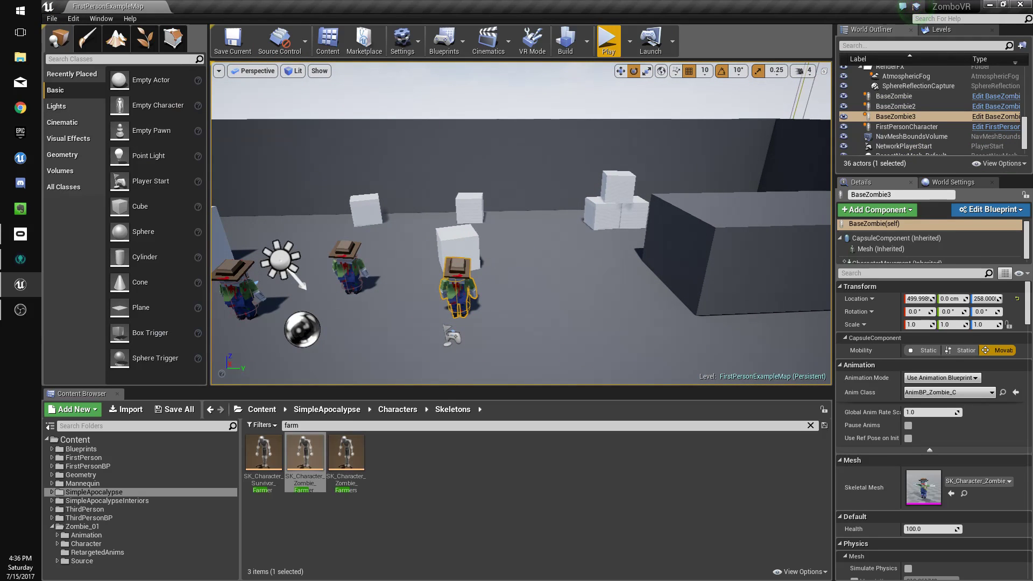
# - Check the placed farmer zombies and search the Skeletons folder for "zombie" physics assets
pyautogui.click(480, 270)
pyautogui.click(458, 279)
pyautogui.click(319, 268)
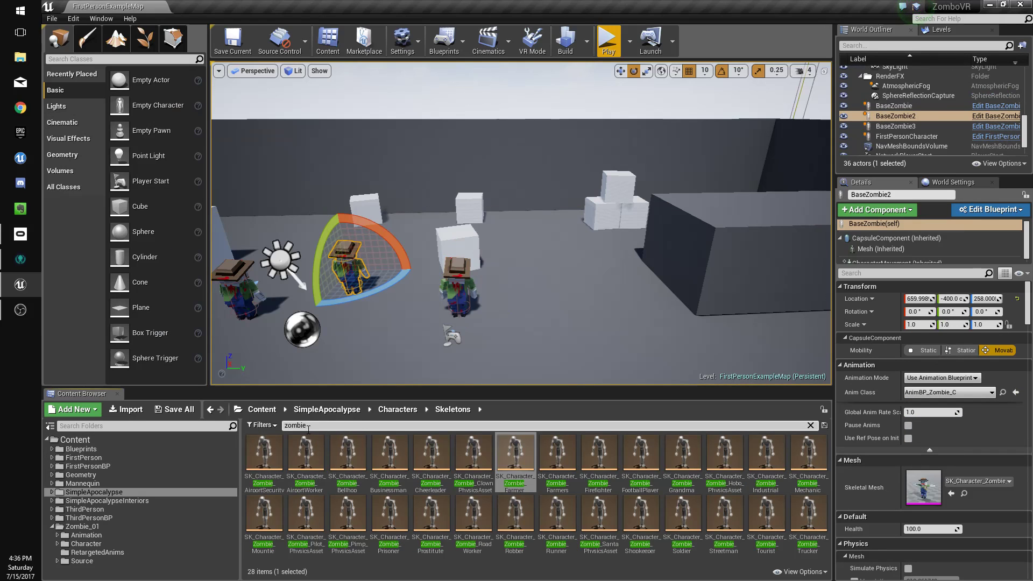
pyautogui.click(403, 459)
pyautogui.click(248, 460)
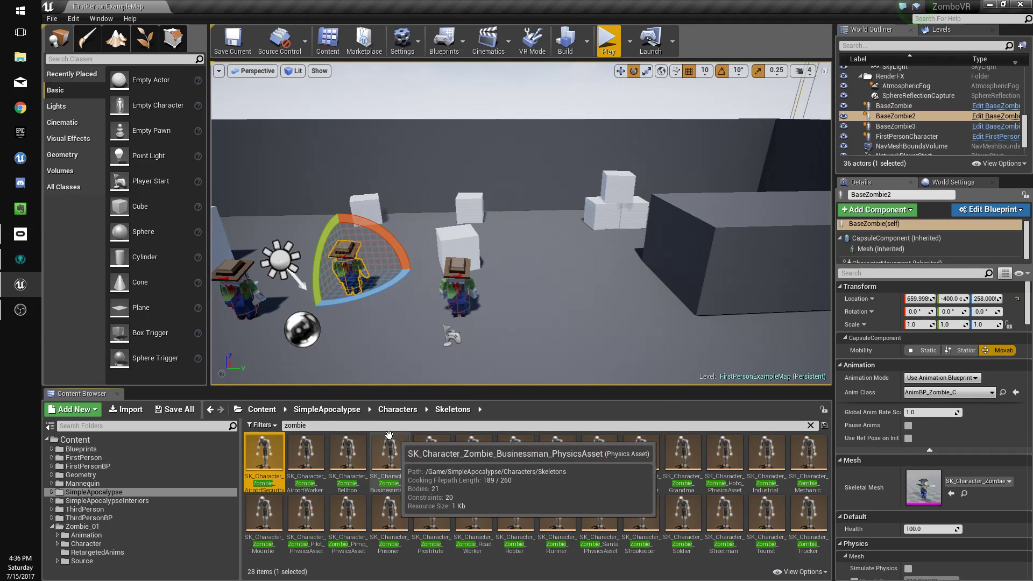
# - Open BaseZombie3's blueprint for editing, select its Mesh component and show the Construction Script graph
pyautogui.click(449, 267)
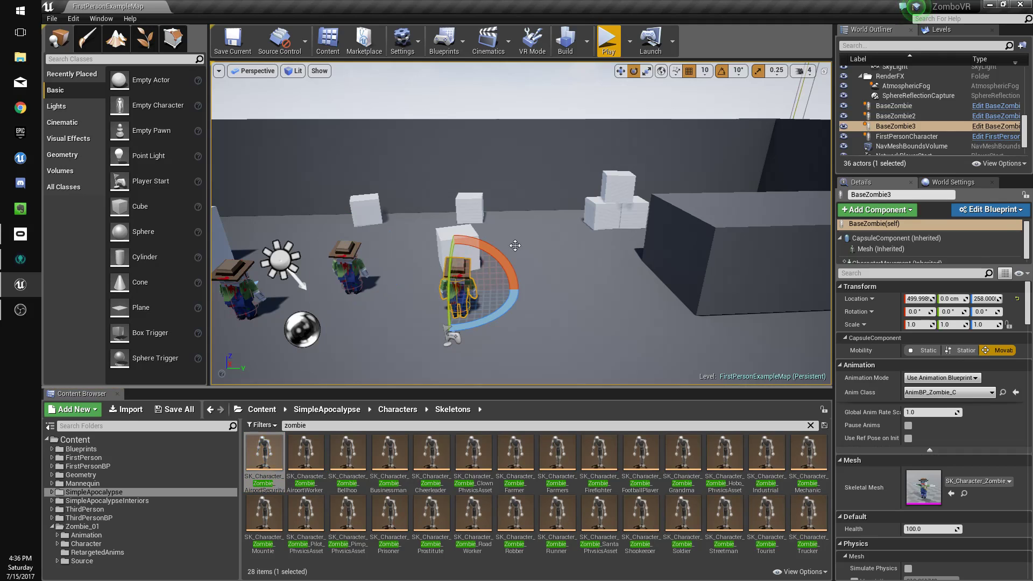
pyautogui.click(996, 126)
pyautogui.click(244, 65)
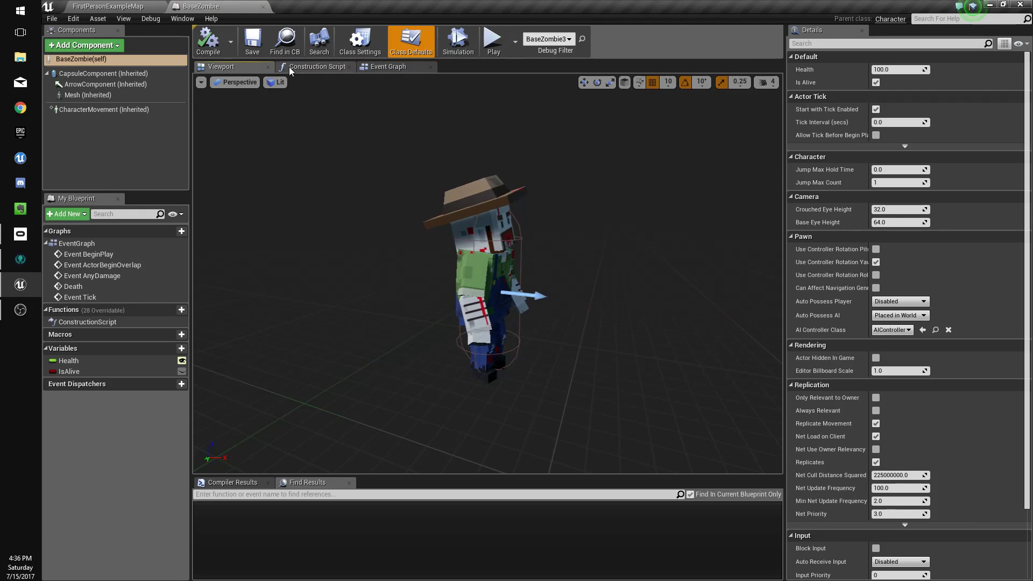
pyautogui.click(460, 183)
pyautogui.click(318, 66)
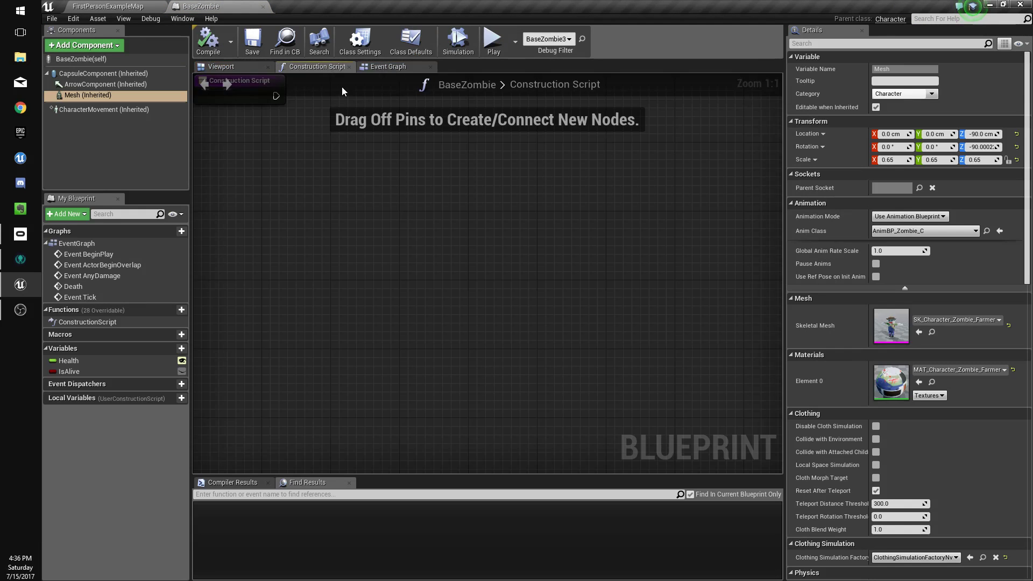
# - Add a Set Skeletal Mesh node targeting the Mesh component and connect it to the Construction Script's execution output
pyautogui.moveTo(102, 95); pyautogui.dragTo(477, 182)
pyautogui.write('set skele')
pyautogui.press('Return')
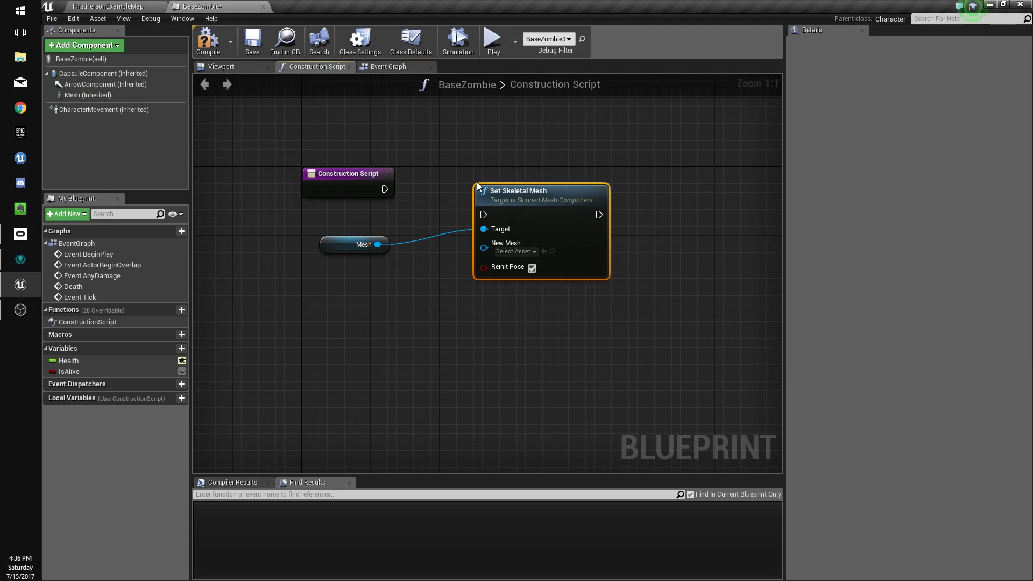
pyautogui.moveTo(483, 214); pyautogui.dragTo(396, 193)
# - Promote Set Skeletal Mesh's New Mesh input to a variable and change that variable to an array
pyautogui.moveTo(484, 248); pyautogui.dragTo(380, 323)
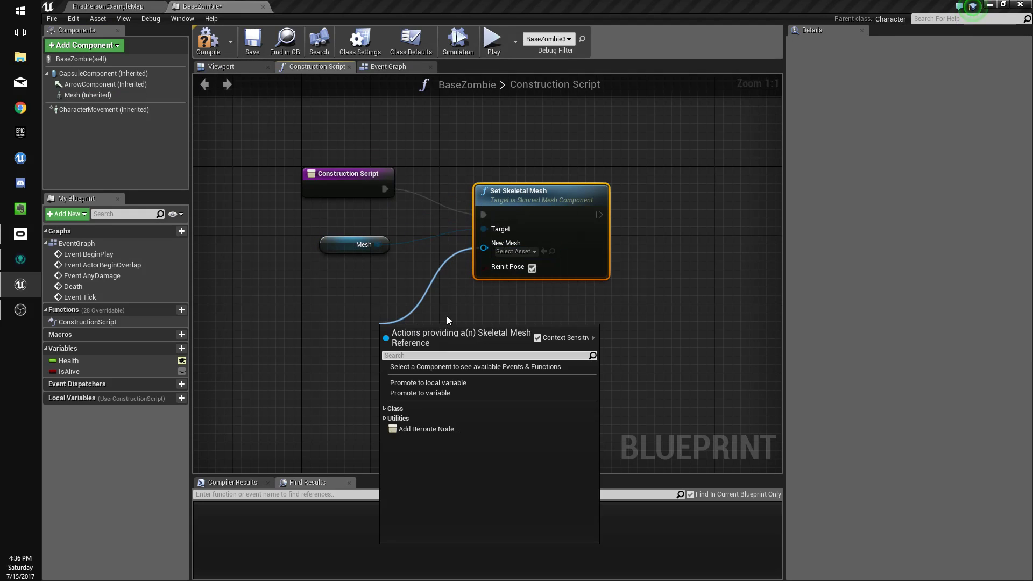
pyautogui.click(447, 393)
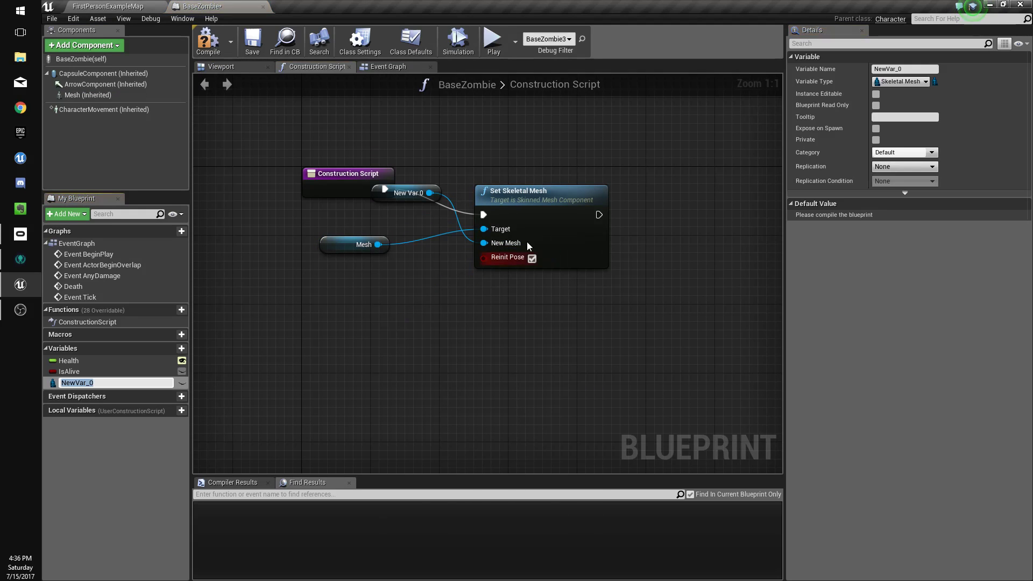
pyautogui.click(933, 82)
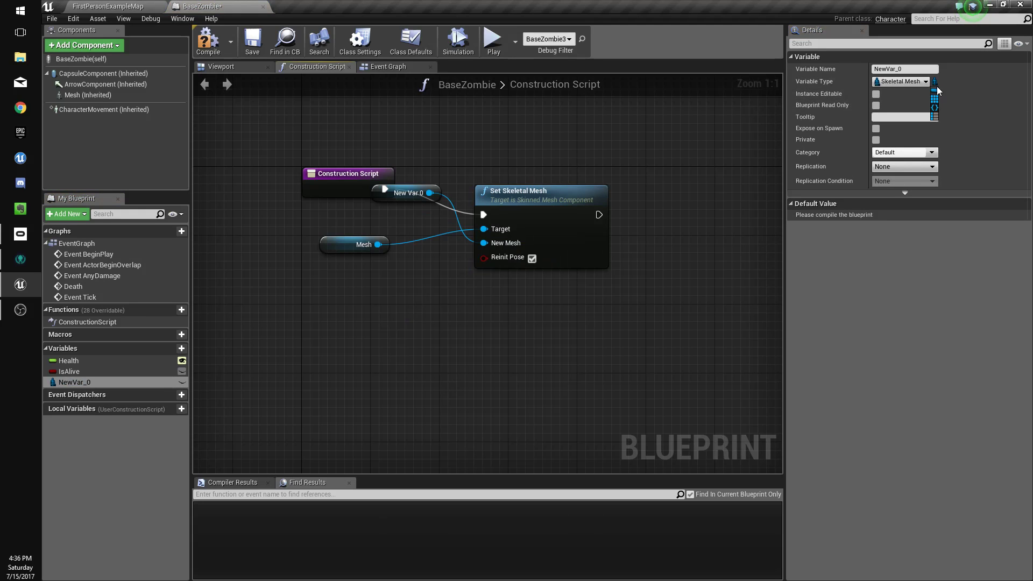
pyautogui.click(934, 102)
pyautogui.click(544, 319)
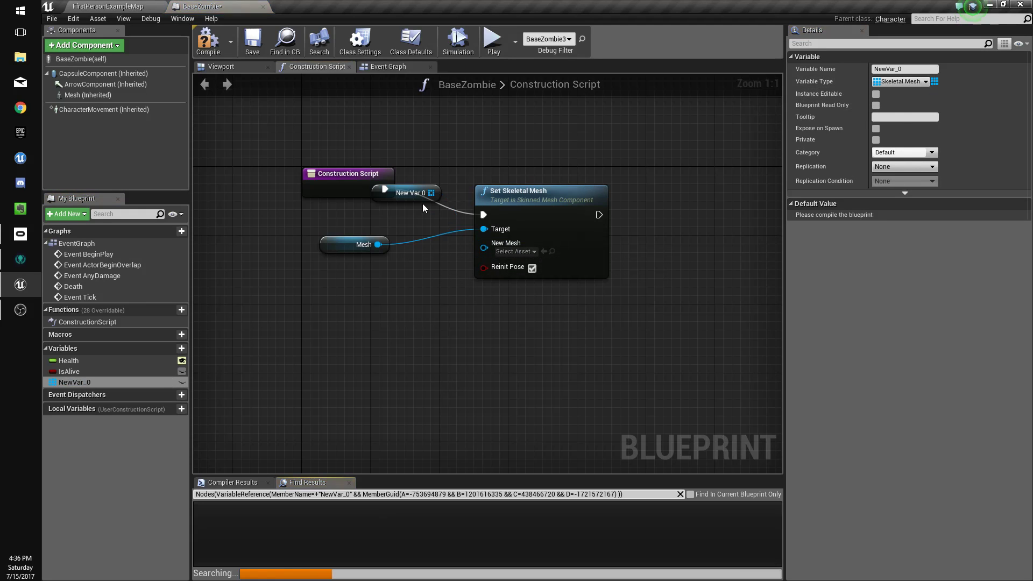
# - Place the array variable node below the Mesh node and add Get and Last Index nodes fed by it
pyautogui.moveTo(407, 193); pyautogui.dragTo(425, 351)
pyautogui.write('get')
pyautogui.press('Return')
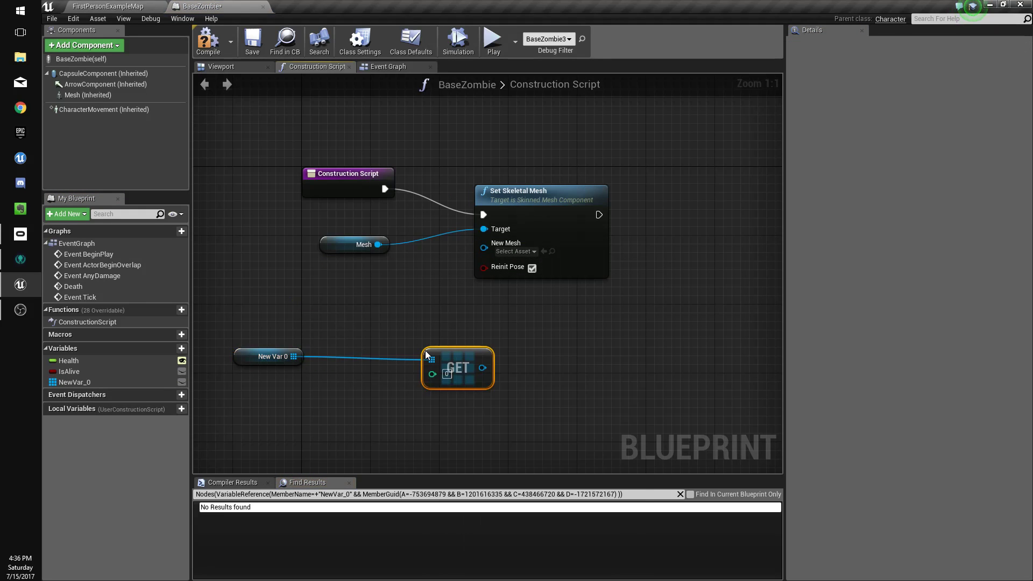
pyautogui.moveTo(293, 356); pyautogui.dragTo(287, 438)
pyautogui.write('last')
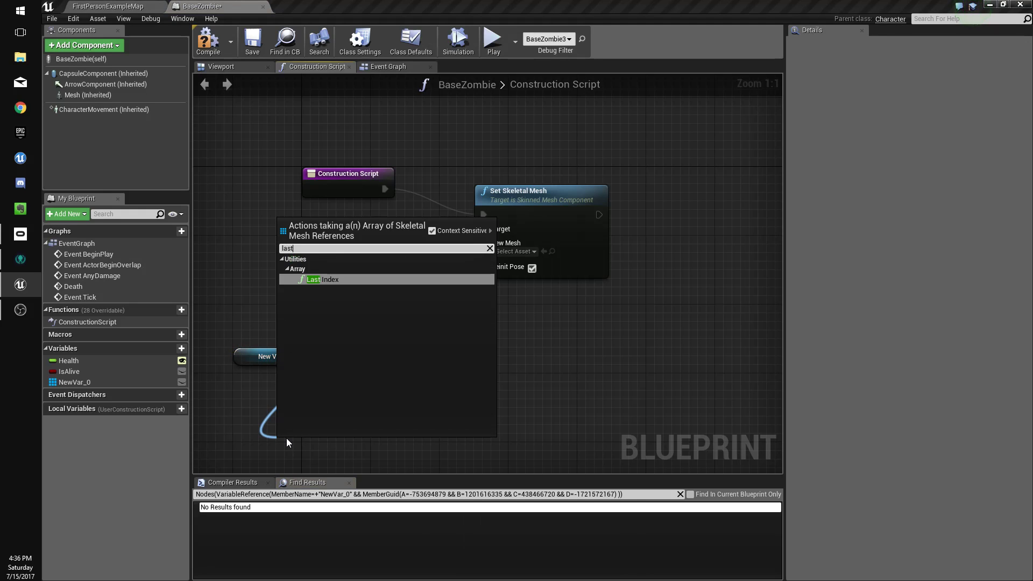
pyautogui.press('Return')
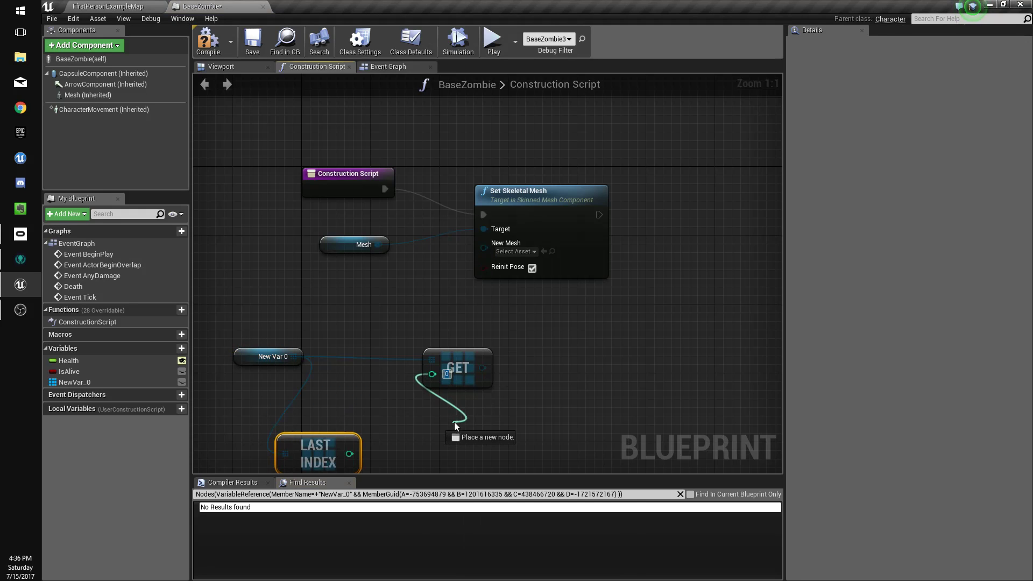
# - Add a Random Integer in Range node driving the Get node's index and connect Last Index to its Max input
pyautogui.moveTo(454, 422); pyautogui.dragTo(453, 422)
pyautogui.write('random')
pyautogui.press('Down')
pyautogui.press('Down')
pyautogui.press('Return')
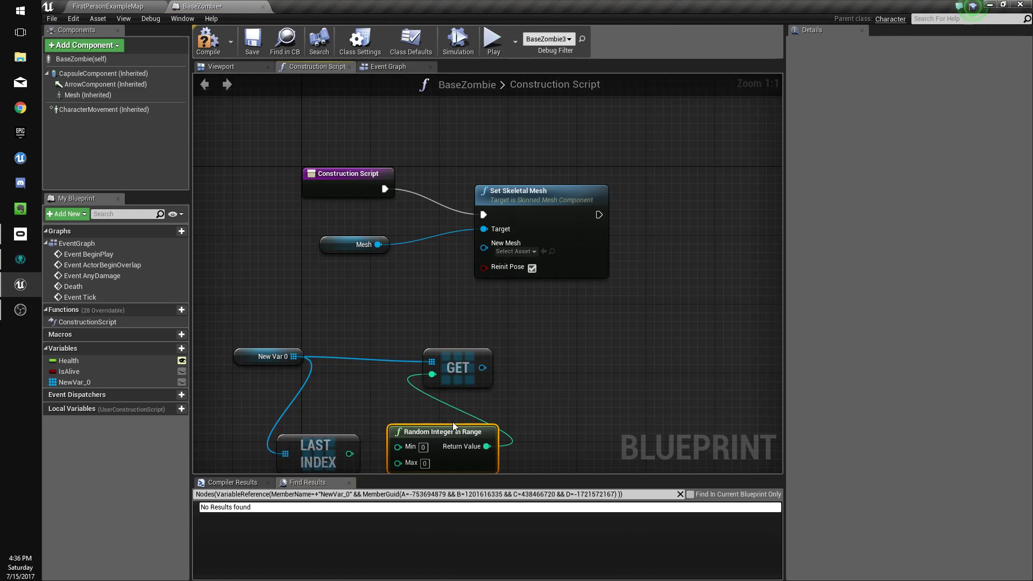
pyautogui.moveTo(546, 402); pyautogui.dragTo(558, 313, button='right')
pyautogui.moveTo(415, 379); pyautogui.dragTo(414, 377)
# - Rearrange the array nodes, connect the Get output to Set Skeletal Mesh's New Mesh input, and compile and save
pyautogui.moveTo(260, 263); pyautogui.dragTo(263, 286)
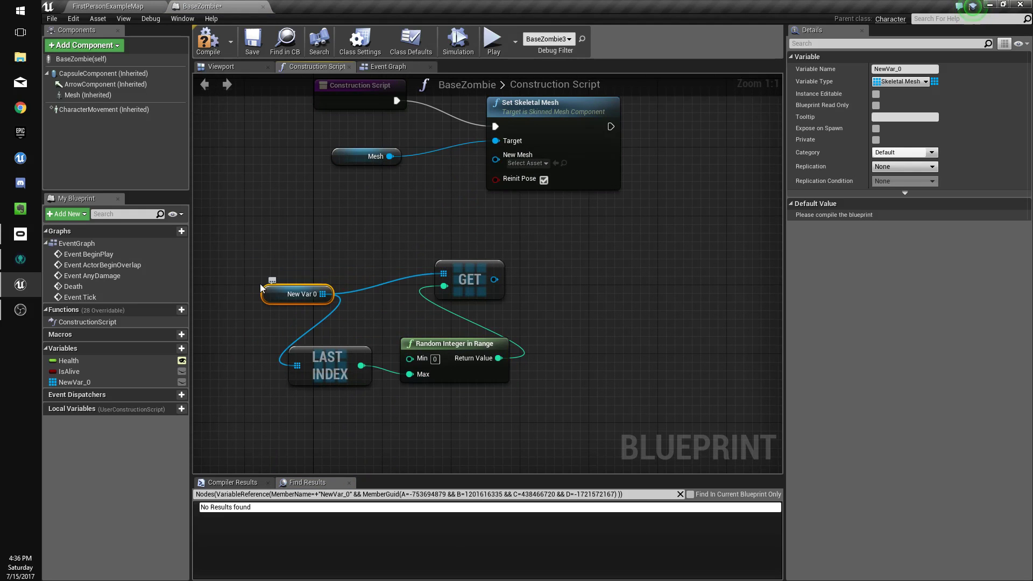
pyautogui.moveTo(498, 283); pyautogui.dragTo(564, 292)
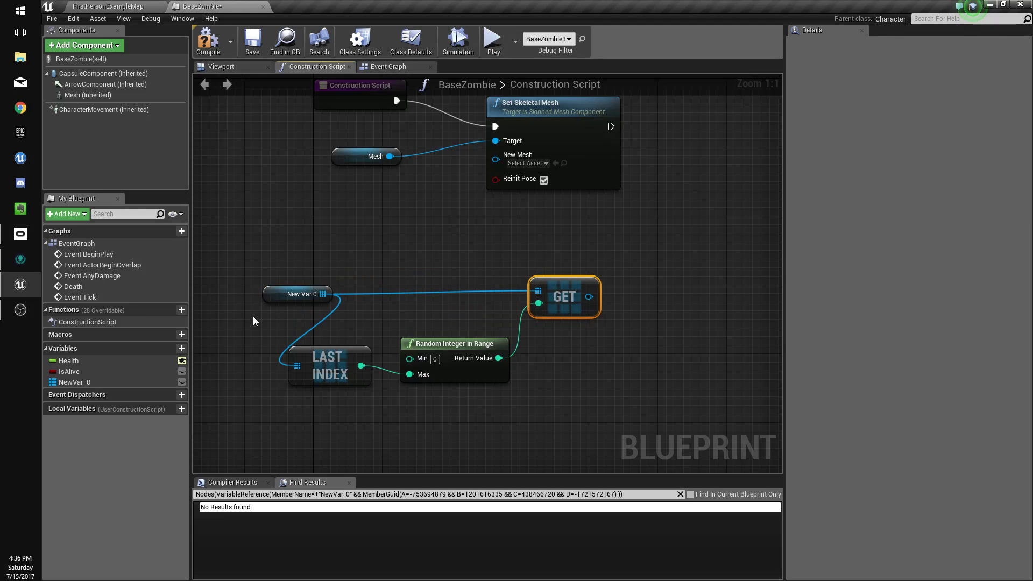
pyautogui.click(322, 296)
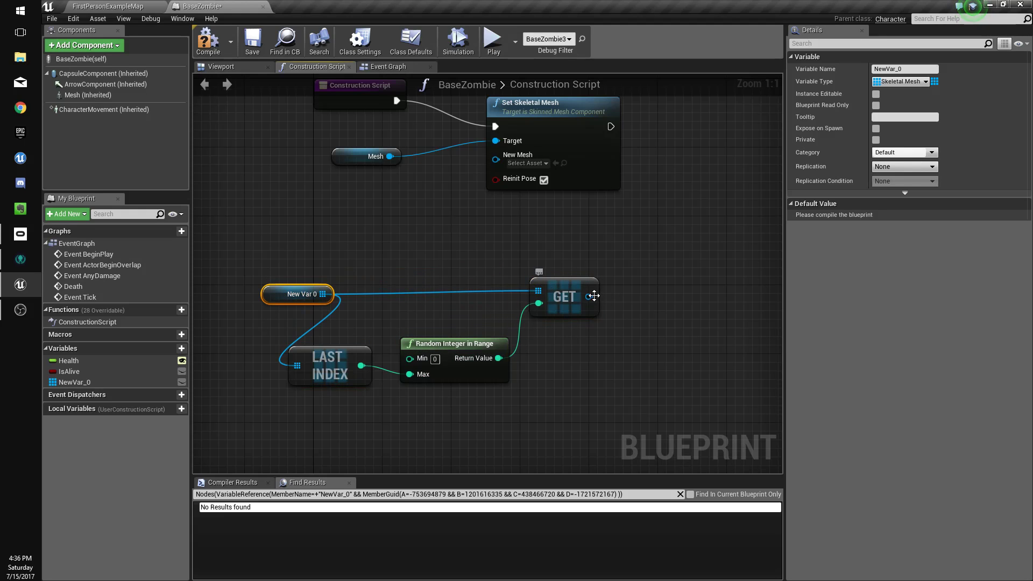
pyautogui.moveTo(590, 297); pyautogui.dragTo(496, 159)
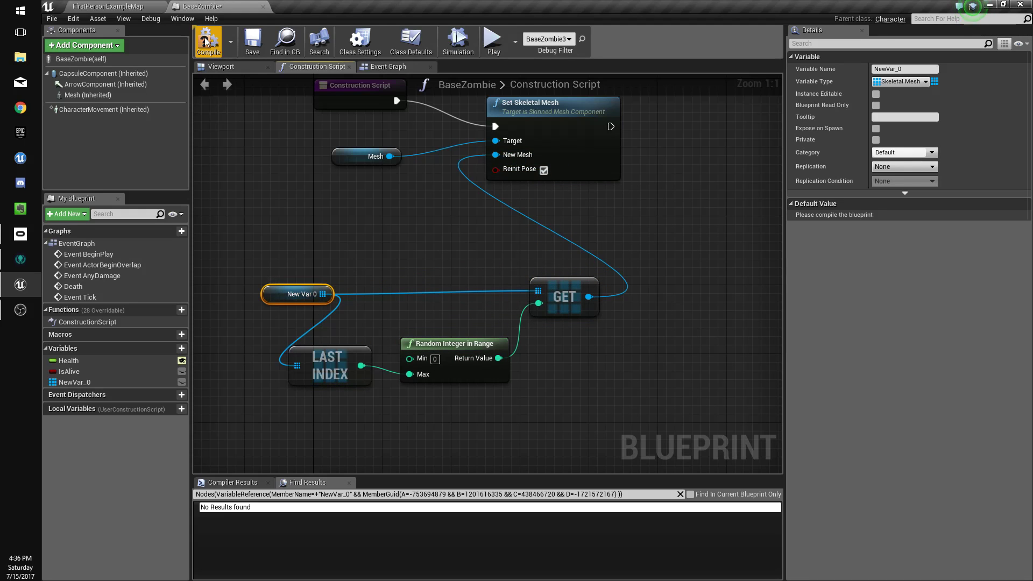
pyautogui.click(253, 44)
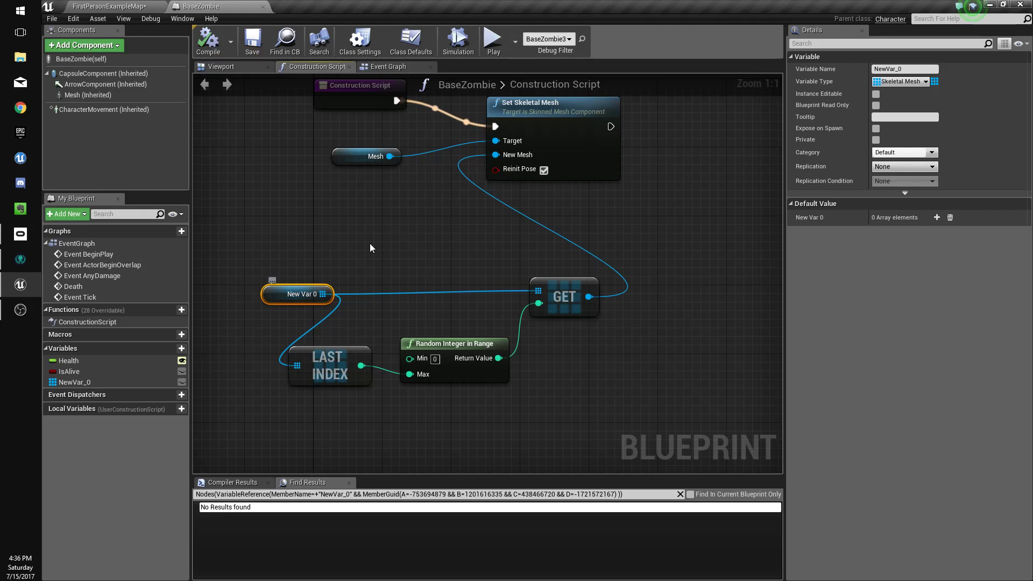
# - Rename the skeletal mesh array variable as ZombieMeshes and compile the blueprint
pyautogui.moveTo(917, 69); pyautogui.dragTo(758, 59)
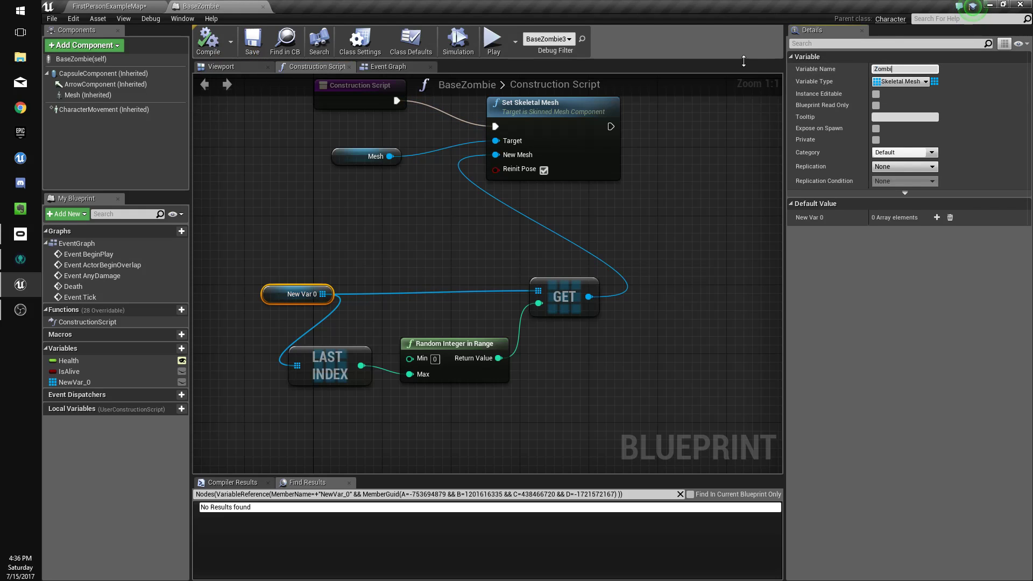
pyautogui.write('esh')
pyautogui.press('Return')
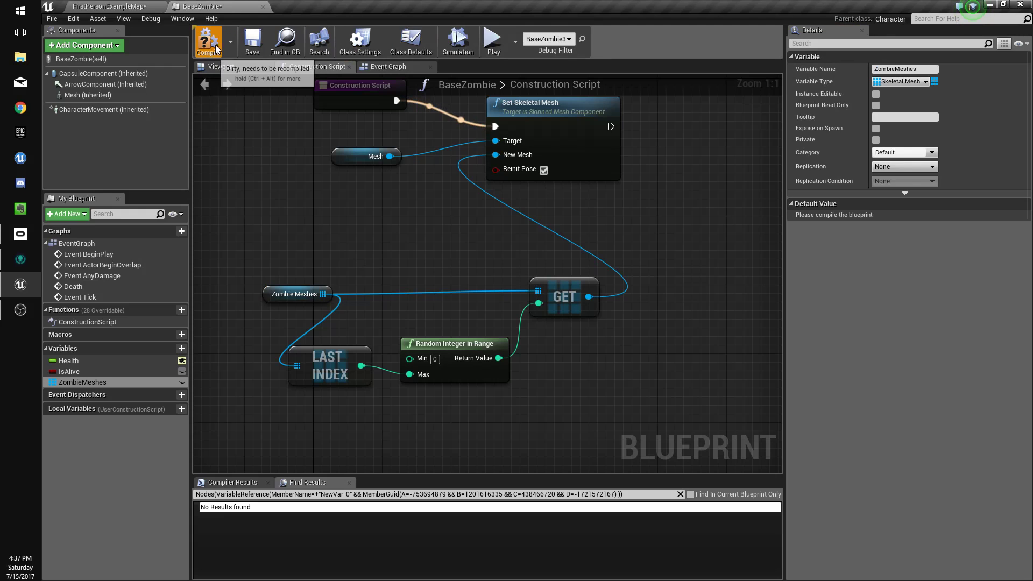
pyautogui.click(245, 44)
# - Add five elements to the default value of the ZombieMeshes array
pyautogui.click(936, 218)
pyautogui.click(936, 218)
pyautogui.click(936, 218)
pyautogui.click(936, 218)
pyautogui.click(936, 218)
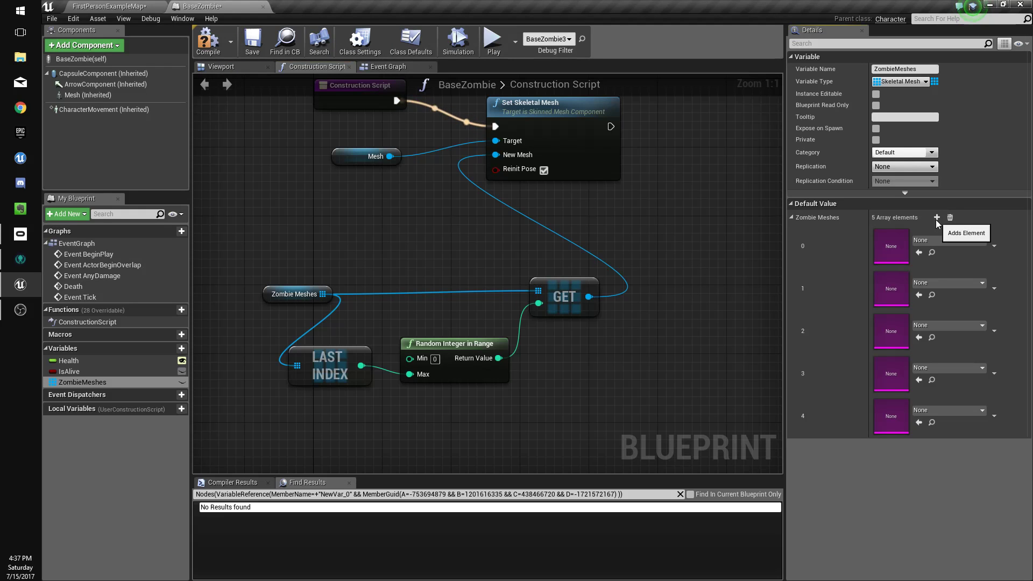
# - Set ZombieMeshes element 0 to SK_Character_Zombie_AirportSecurity and element 1 to SK_Character_Zombie_AirportWorker
pyautogui.click(933, 239)
pyautogui.write('zombie')
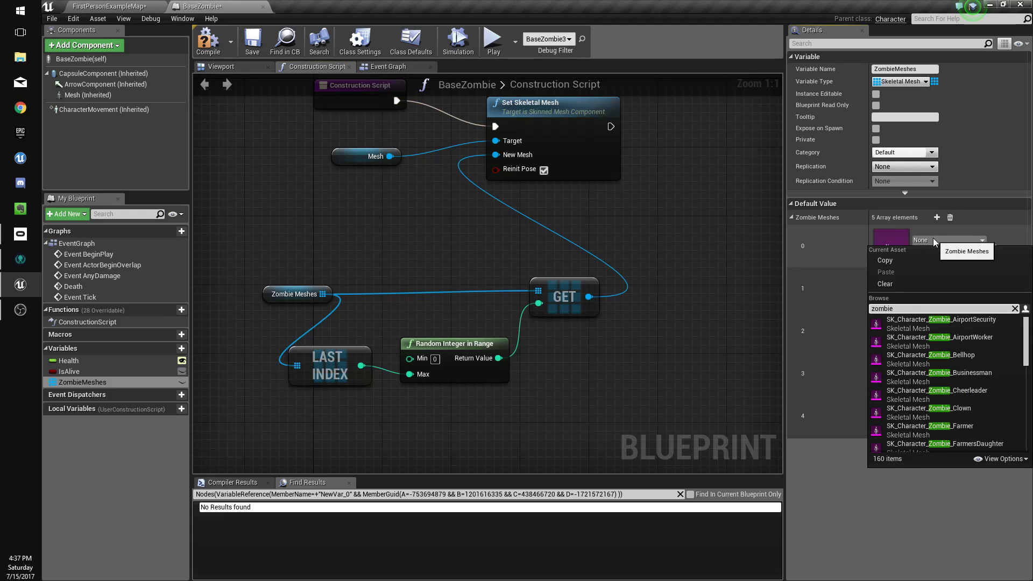
pyautogui.click(980, 320)
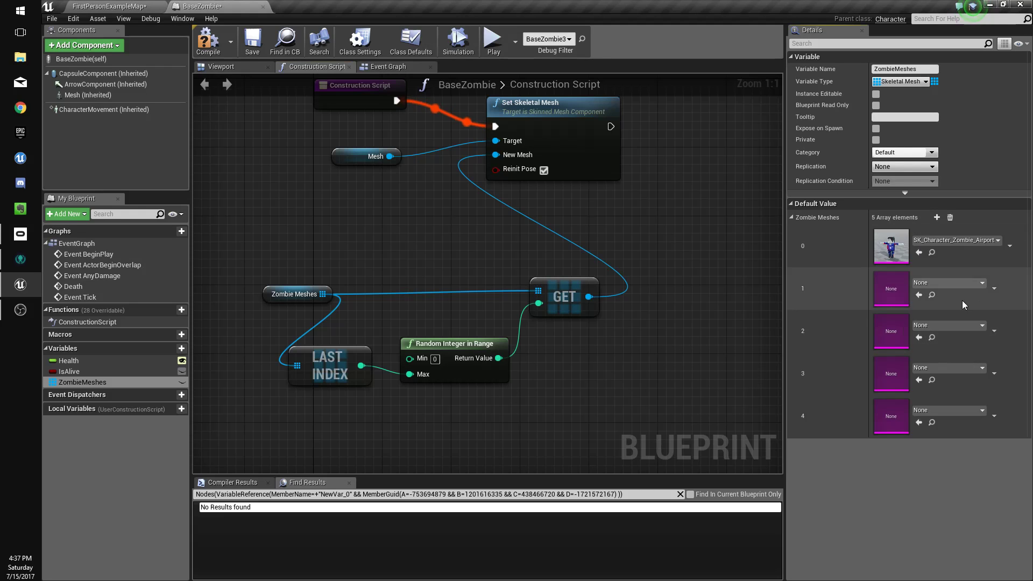
pyautogui.click(958, 283)
pyautogui.click(993, 377)
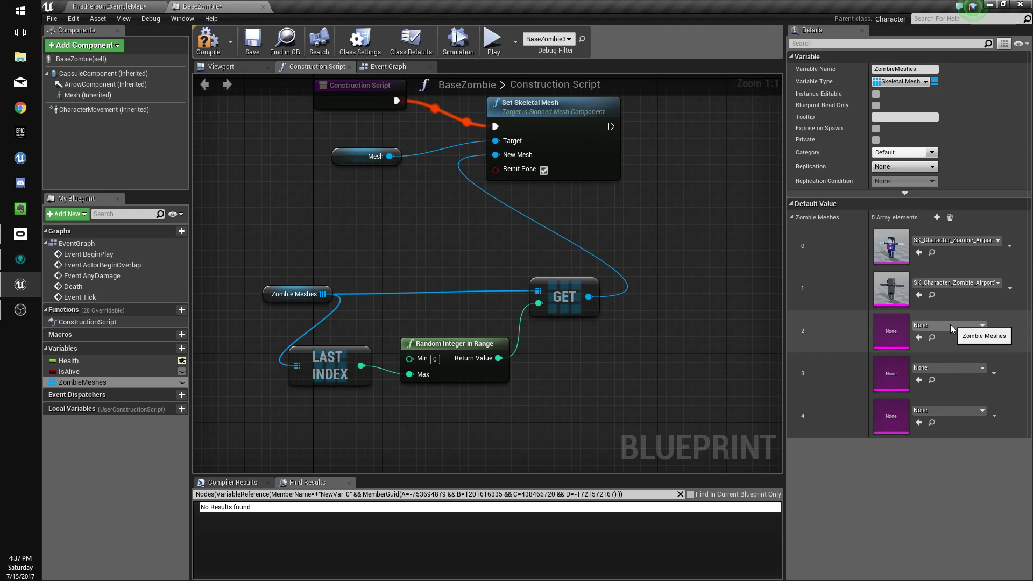
# - Assign the zombie Bellhop, Farmer and Businessman meshes to ZombieMeshes elements 2, 3 and 4, and compile and save the blueprint
pyautogui.click(950, 325)
pyautogui.click(974, 444)
pyautogui.click(945, 367)
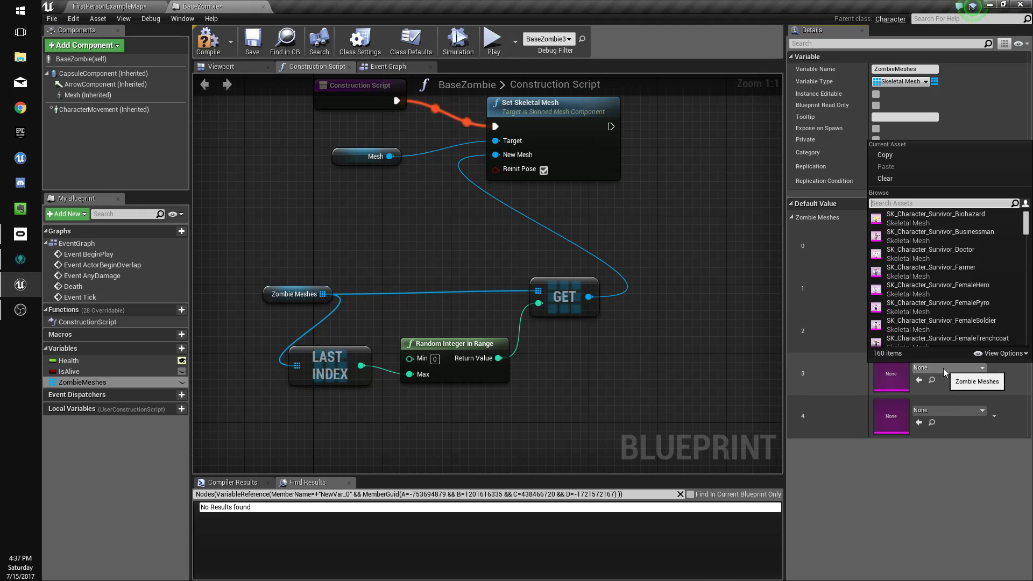
pyautogui.click(957, 323)
pyautogui.click(947, 411)
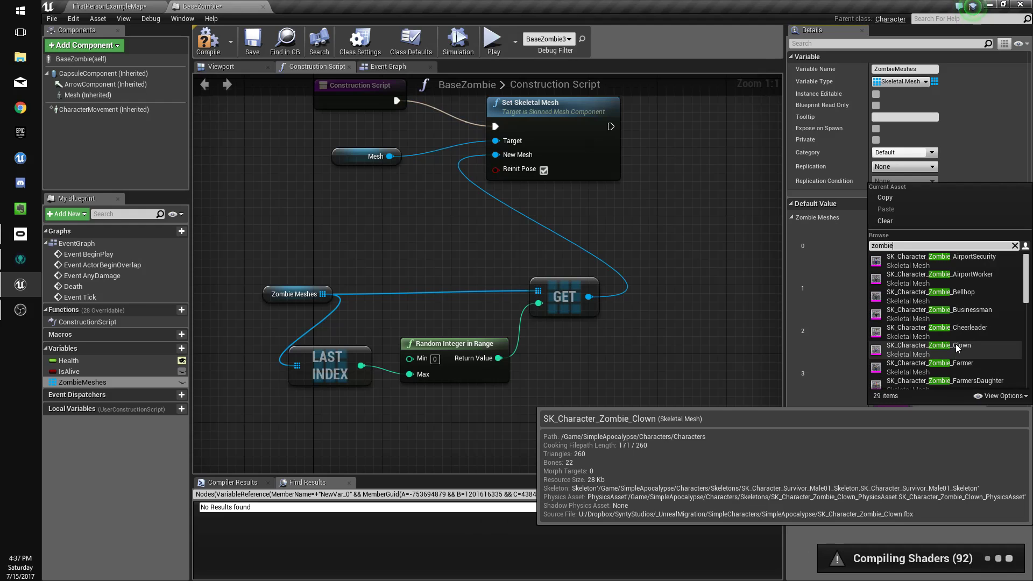
pyautogui.click(960, 316)
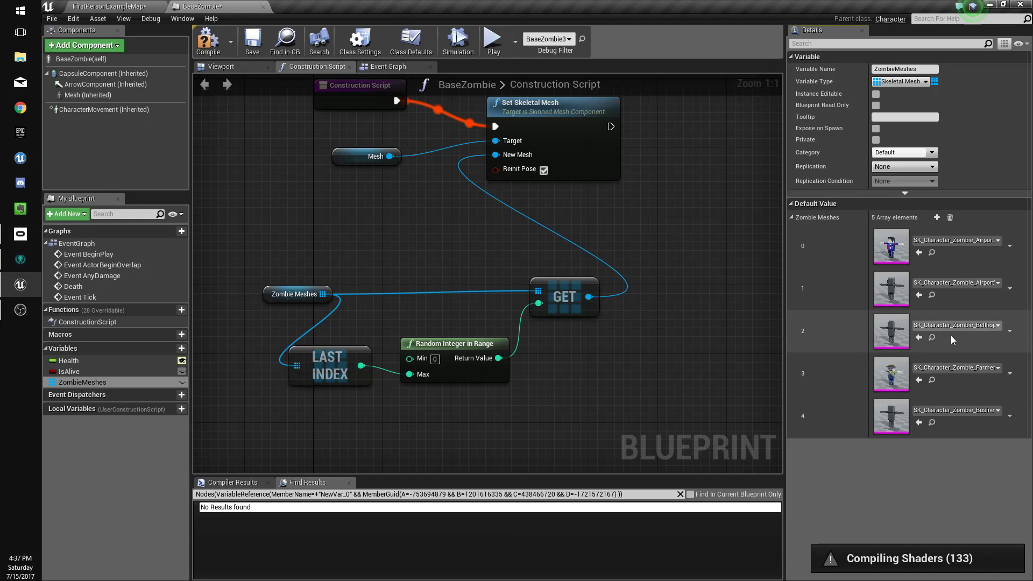
pyautogui.click(202, 45)
pyautogui.click(249, 45)
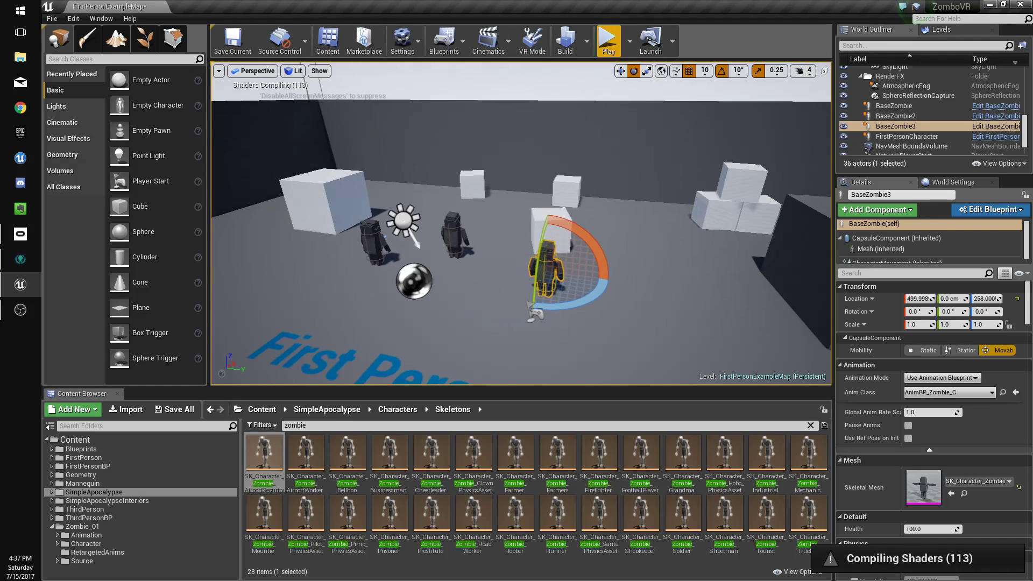
# - Select BaseZombie2, inspect the placed zombies from the front, and save the current level
pyautogui.click(457, 232)
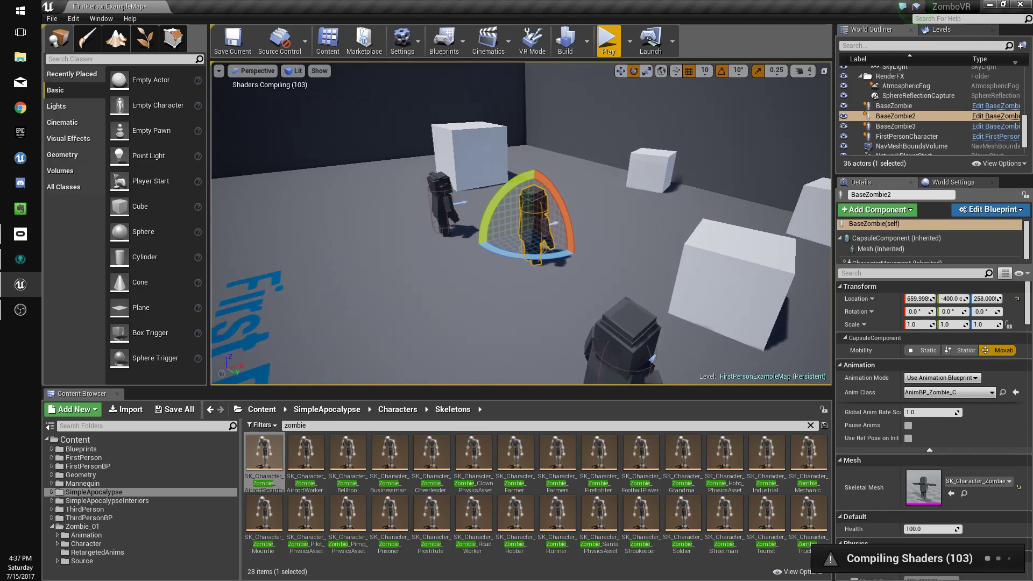
pyautogui.moveTo(595, 196); pyautogui.dragTo(457, 196, button='right')
pyautogui.moveTo(709, 196); pyautogui.dragTo(596, 196, button='right')
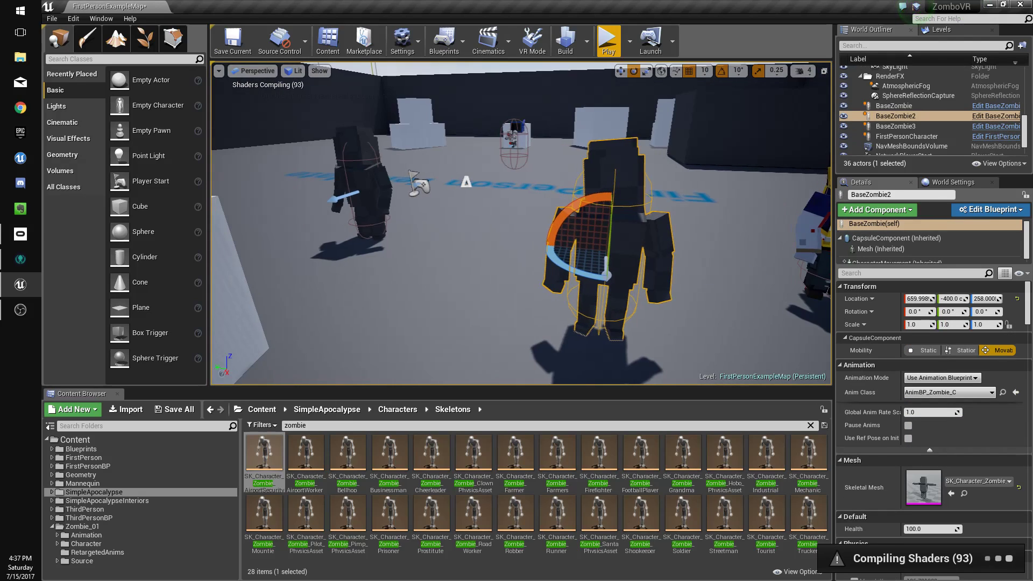
pyautogui.moveTo(716, 180); pyautogui.dragTo(752, 198, button='right')
pyautogui.click(237, 45)
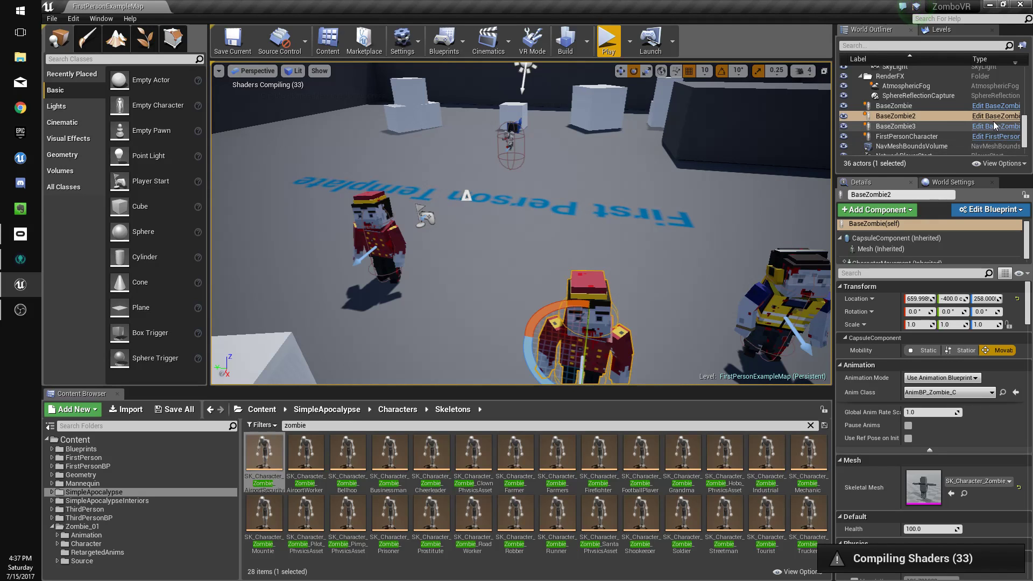
# - Check the ZombieMeshes variable's default value in the BaseZombie blueprint, and close the blueprint
pyautogui.click(994, 126)
pyautogui.click(83, 327)
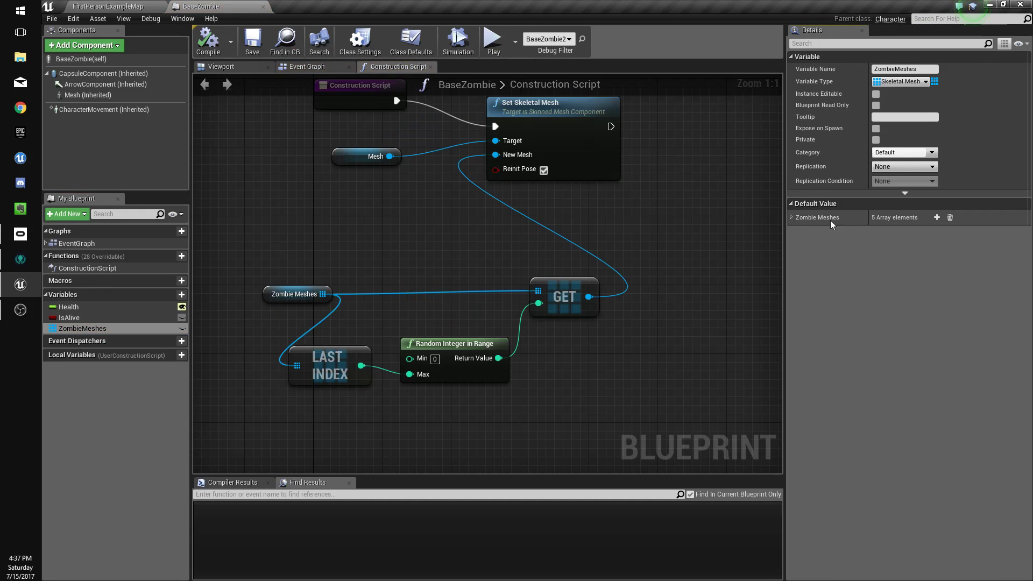
pyautogui.click(263, 6)
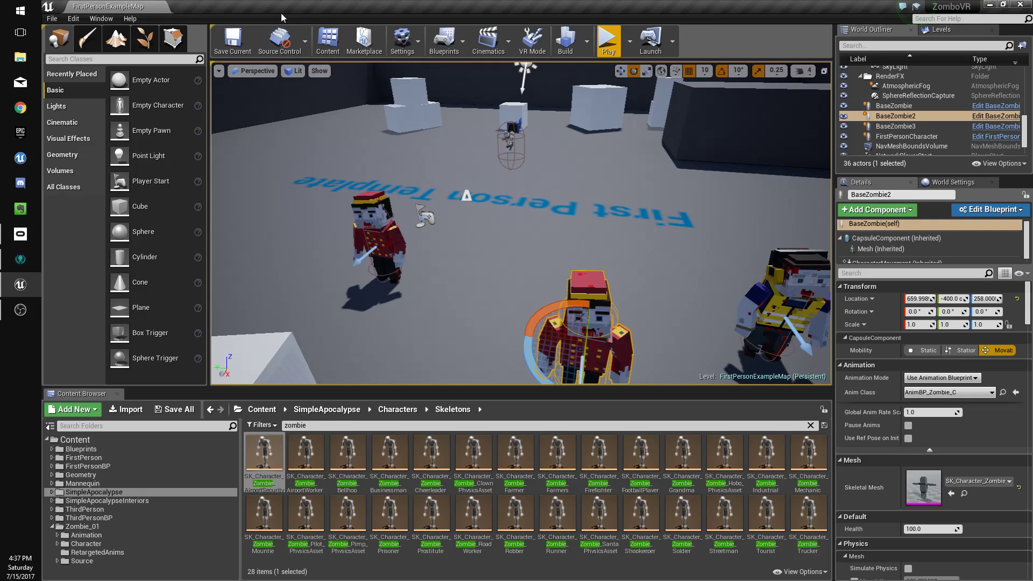
# - Play-test the level, moving around the zombies to check their randomly chosen meshes, and stop the session
pyautogui.click(607, 43)
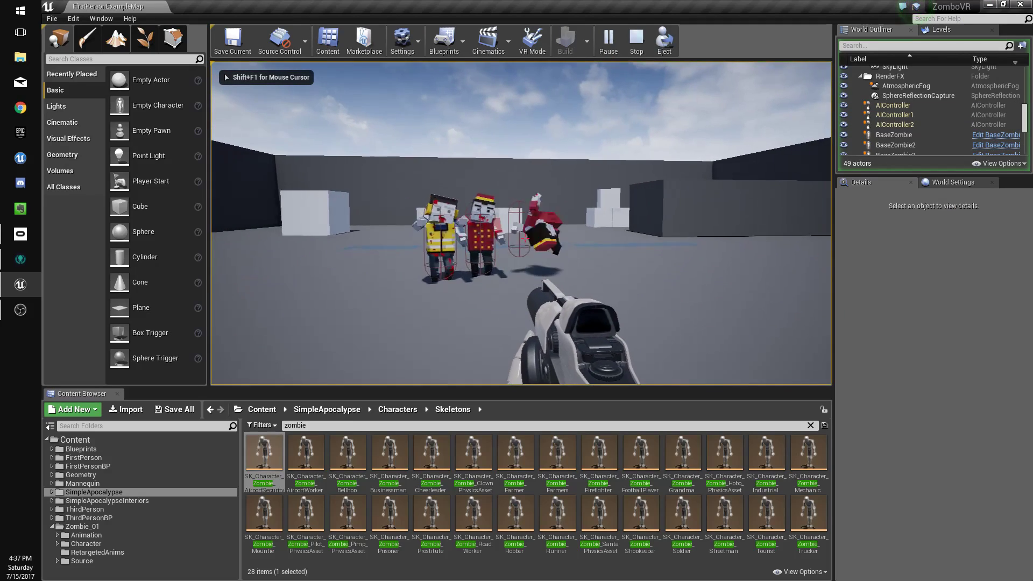
pyautogui.press('s')
pyautogui.press('d')
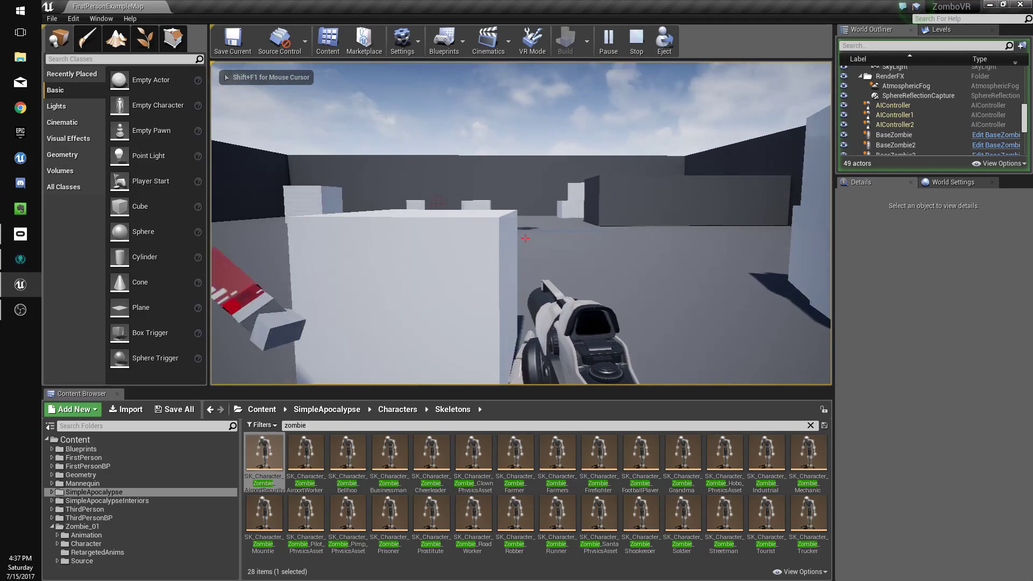
pyautogui.press('w')
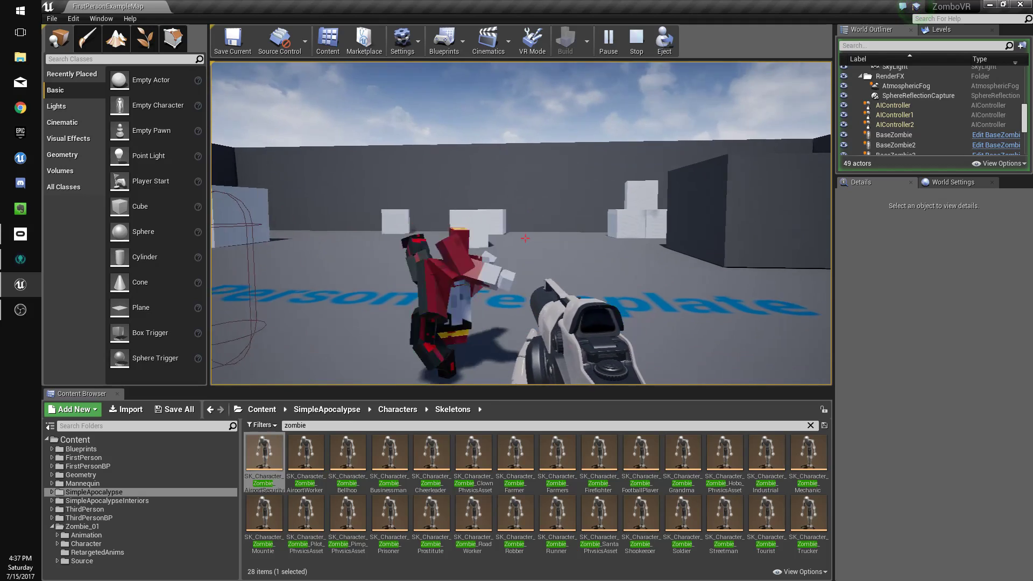
pyautogui.press('Escape')
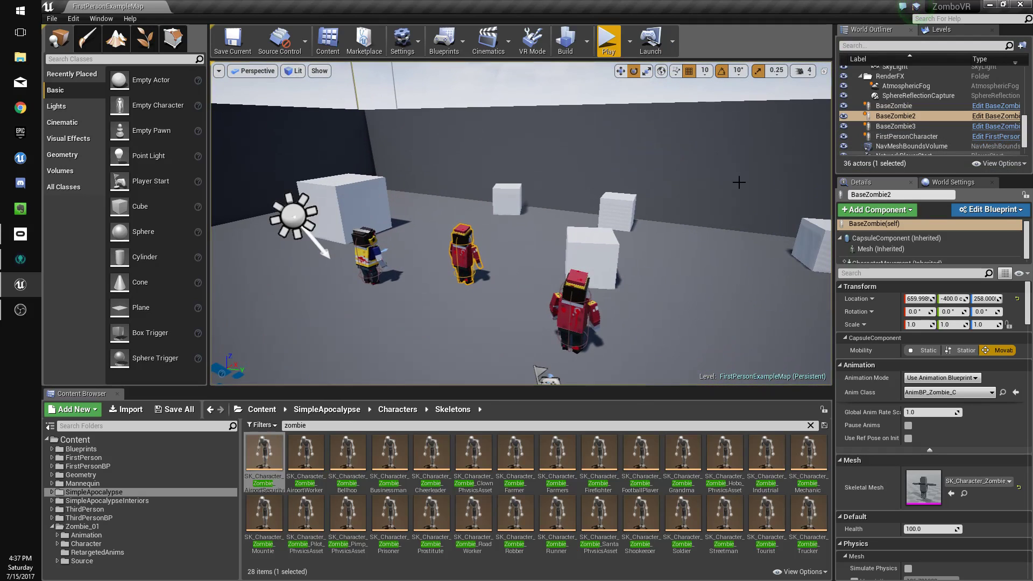
# - Enable Hidden in Game on the BaseZombie blueprint's CapsuleComponent, then save and close the blueprint
pyautogui.click(996, 114)
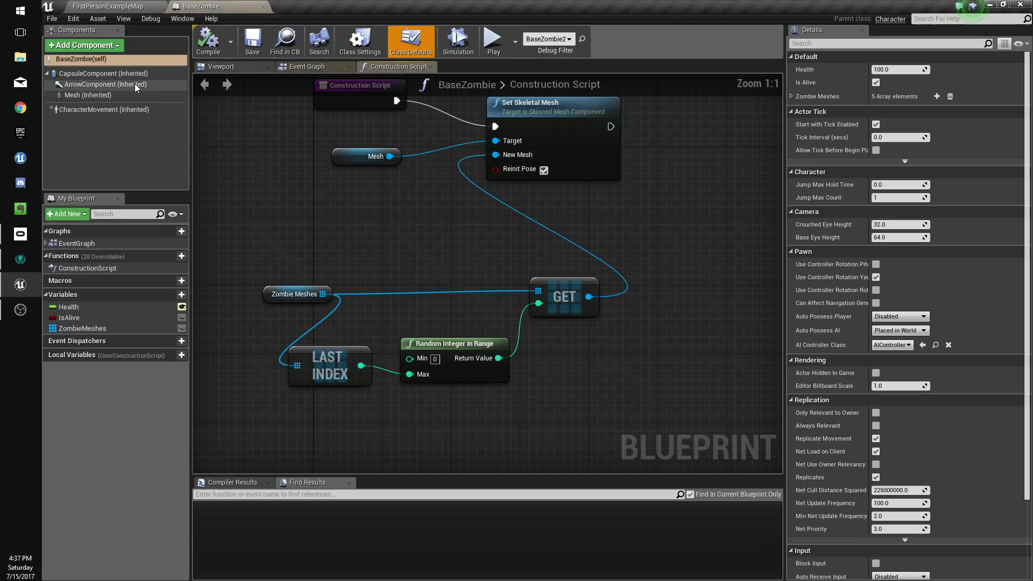
pyautogui.click(223, 67)
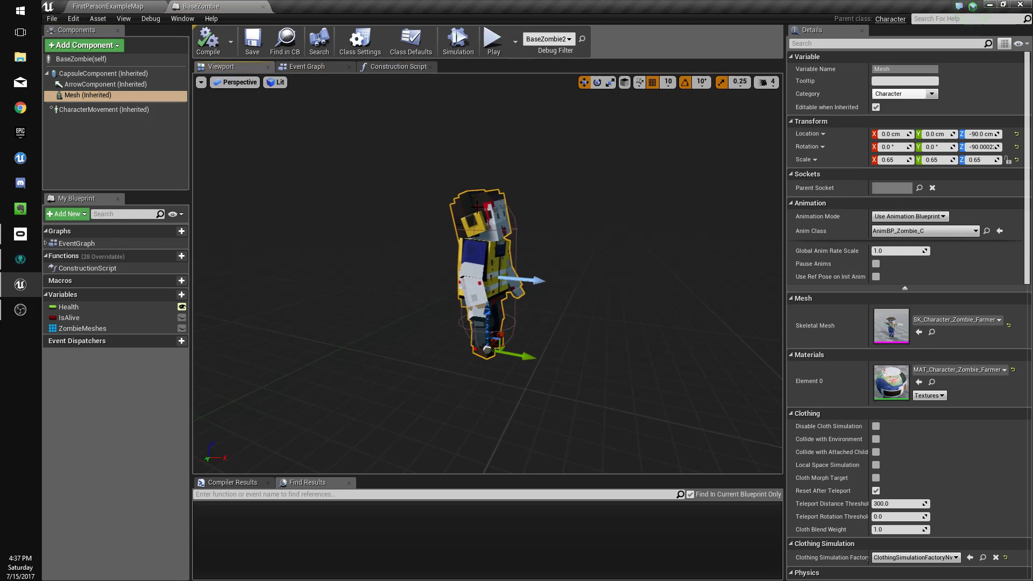
pyautogui.click(95, 74)
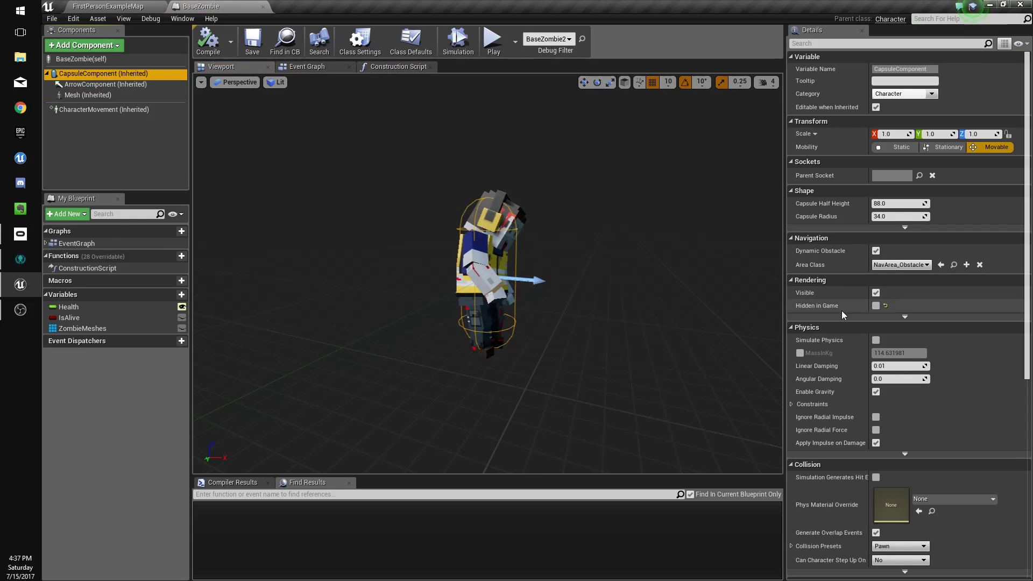
pyautogui.click(876, 306)
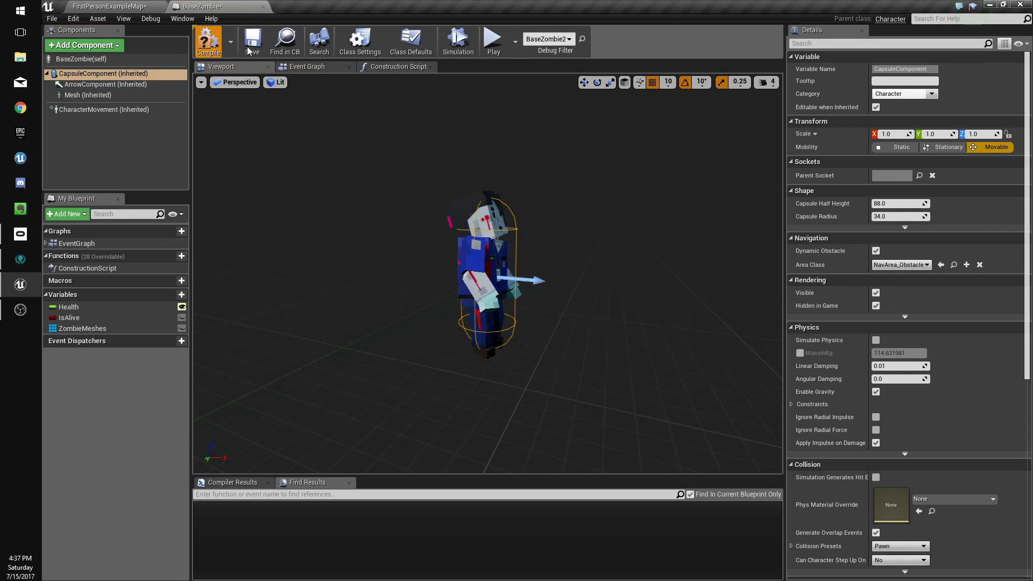
pyautogui.click(249, 50)
pyautogui.middleClick(245, 2)
# - Save the level and briefly play-test it to check that the zombies' collision capsules are hidden
pyautogui.click(238, 29)
pyautogui.hotkey('alt', 'p')
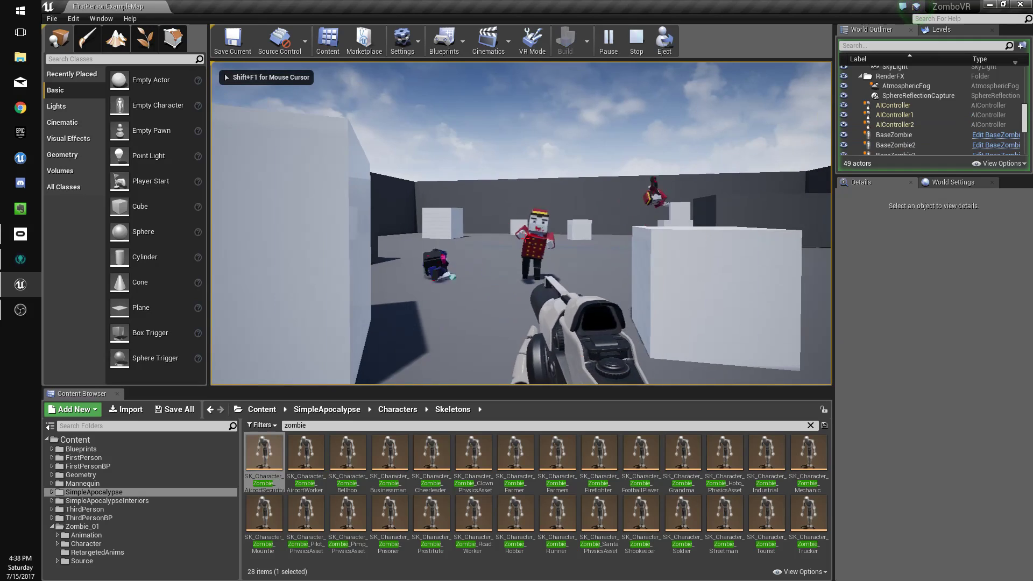
pyautogui.press('Escape')
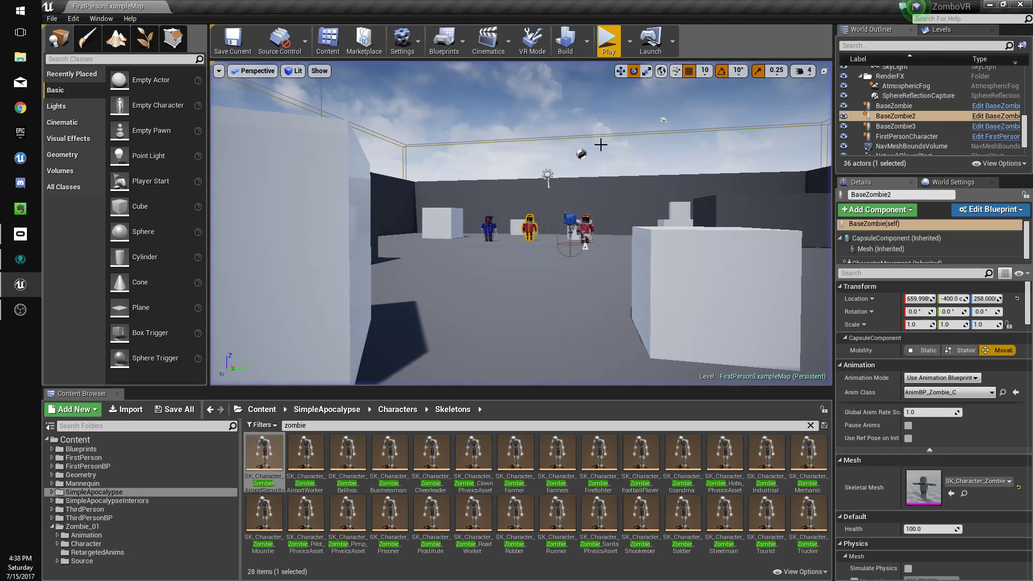
# - In the SK_Character_Zombie_AirportSecurity physics asset, select the constraints of all bones and set linear X, Y and Z motion to Free
pyautogui.click(267, 454)
pyautogui.doubleClick(267, 454)
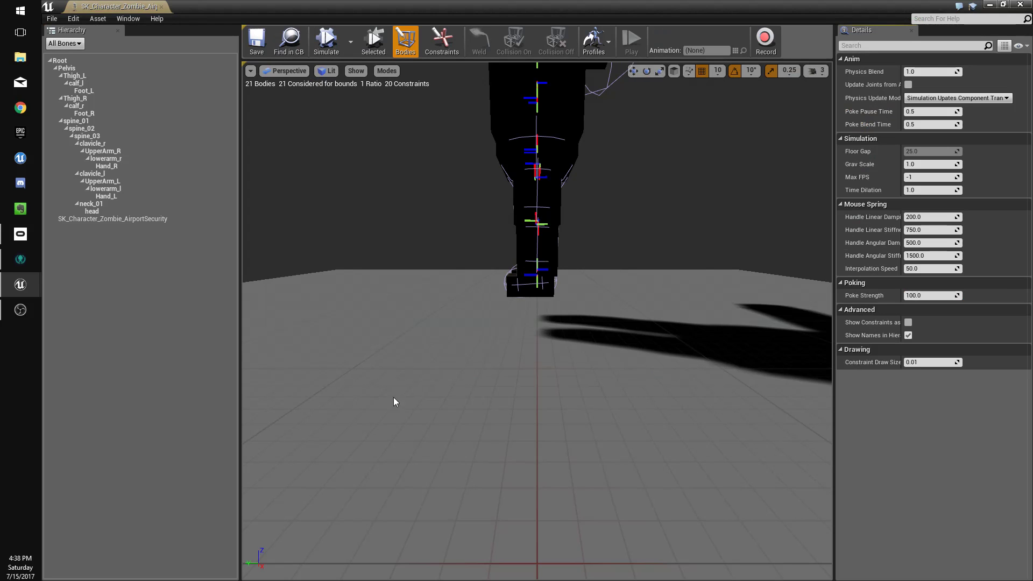
pyautogui.click(441, 41)
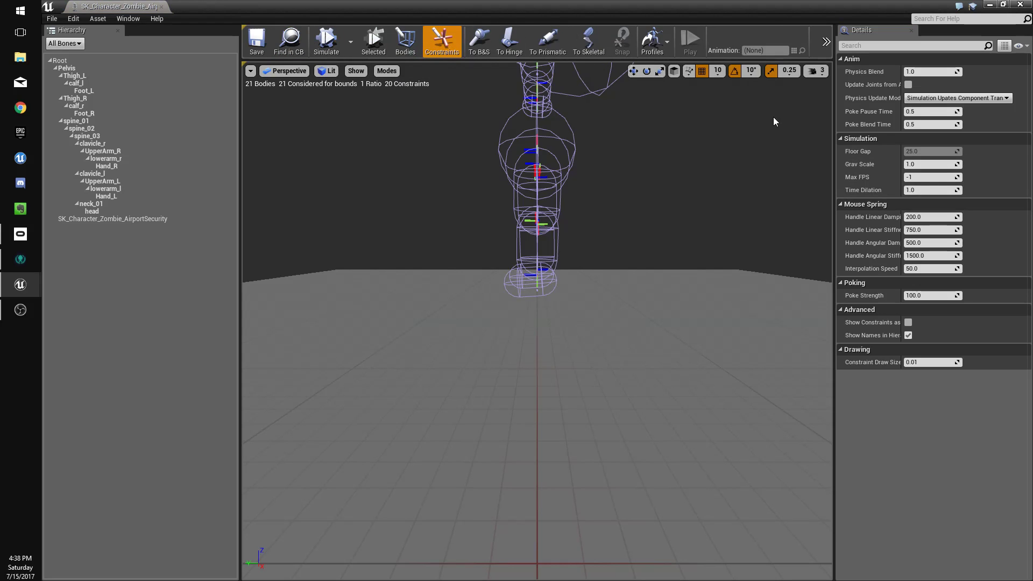
pyautogui.click(114, 61)
pyautogui.keyDown('shift'); pyautogui.click(105, 211); pyautogui.keyUp('shift')
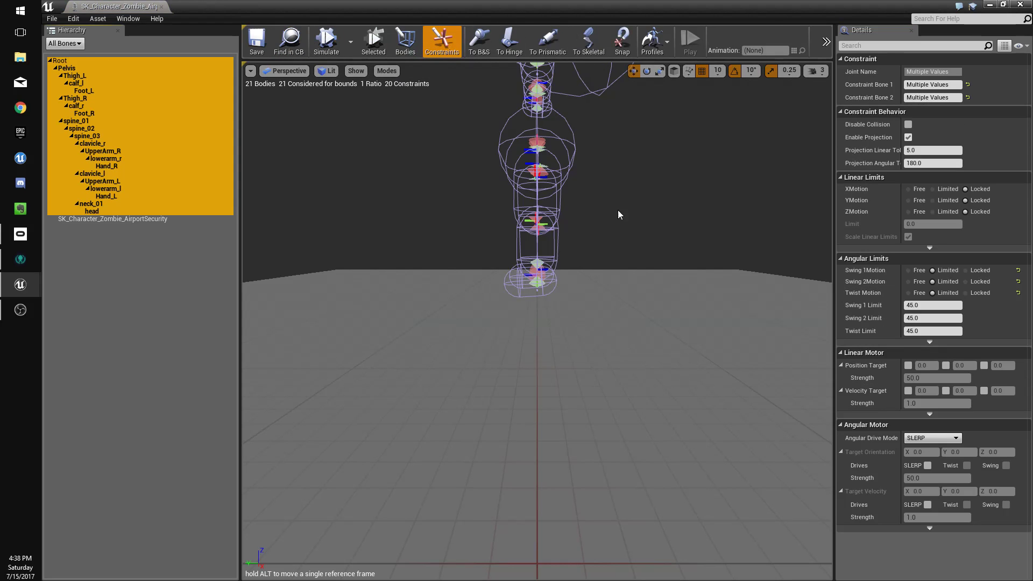
pyautogui.click(914, 189)
pyautogui.click(915, 200)
pyautogui.click(915, 212)
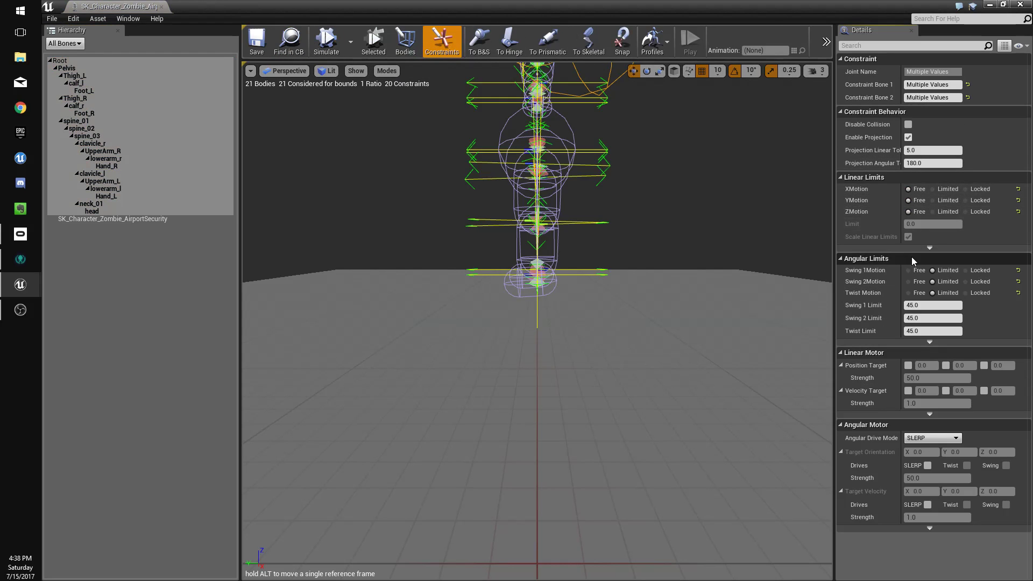
# - Set Swing 1, Swing 2 and Twist motion to Free for the selected constraints, and close the physics asset
pyautogui.click(917, 281)
pyautogui.click(915, 270)
pyautogui.click(914, 293)
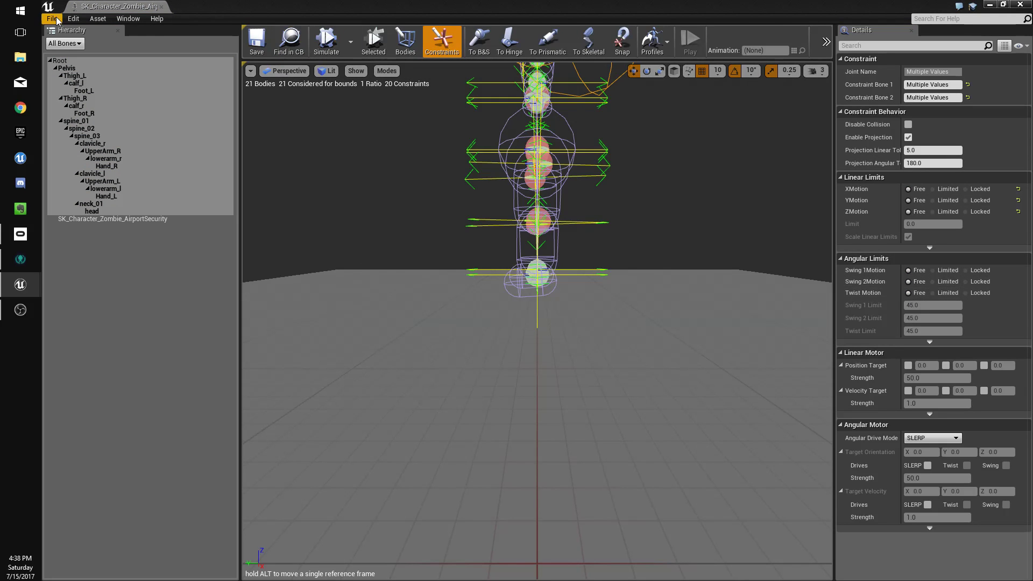
pyautogui.middleClick(94, 4)
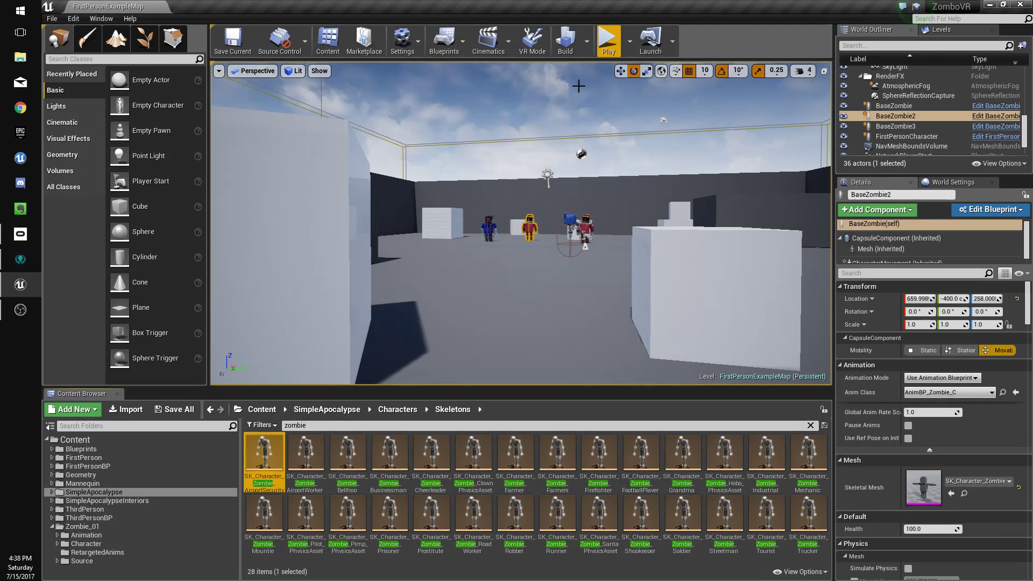
# - Play-test the level to check how the zombies behave with the freed physics constraints, and stop the session
pyautogui.click(608, 39)
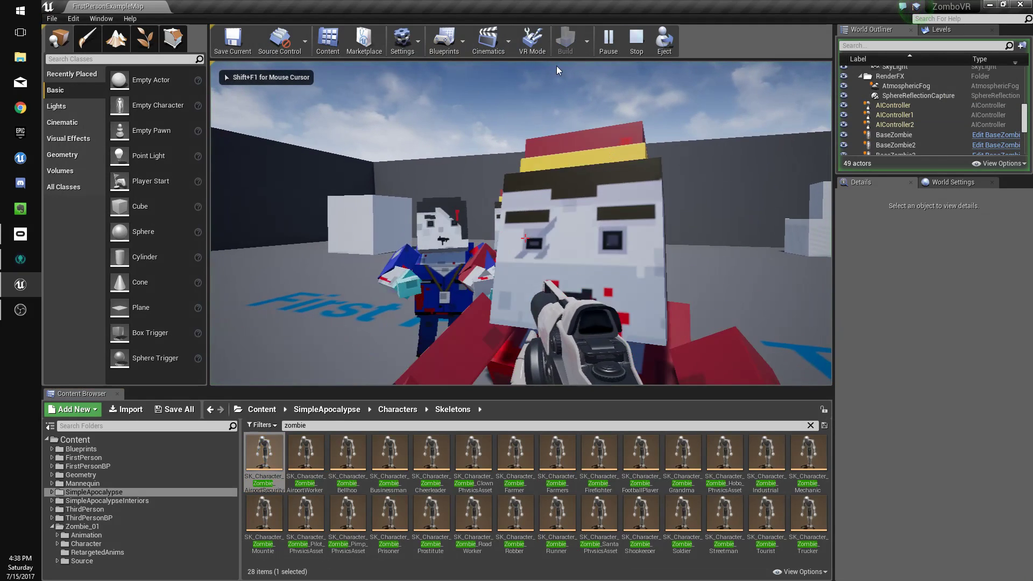
pyautogui.press('Escape')
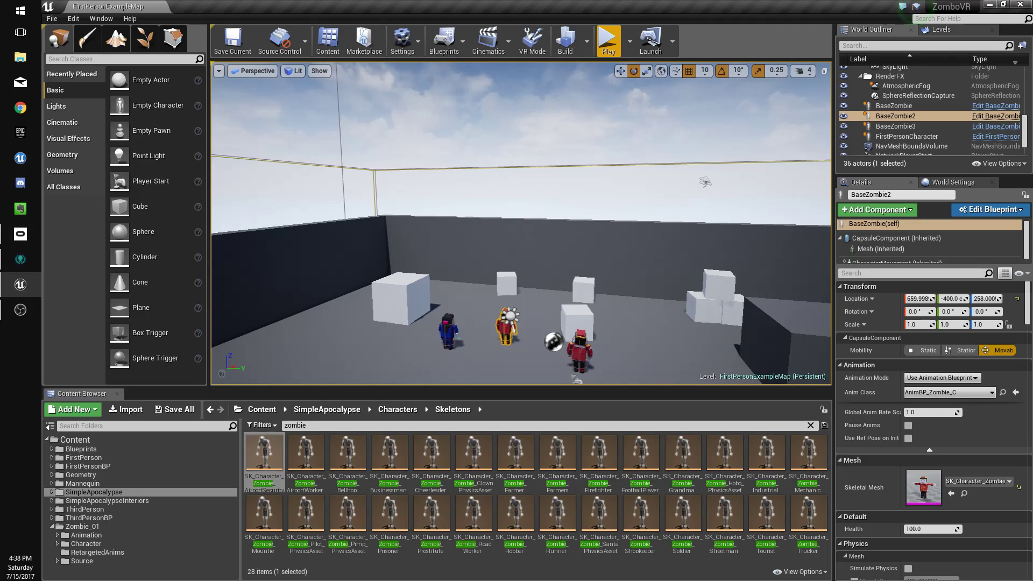
pyautogui.hotkey('alt', 'Tab')
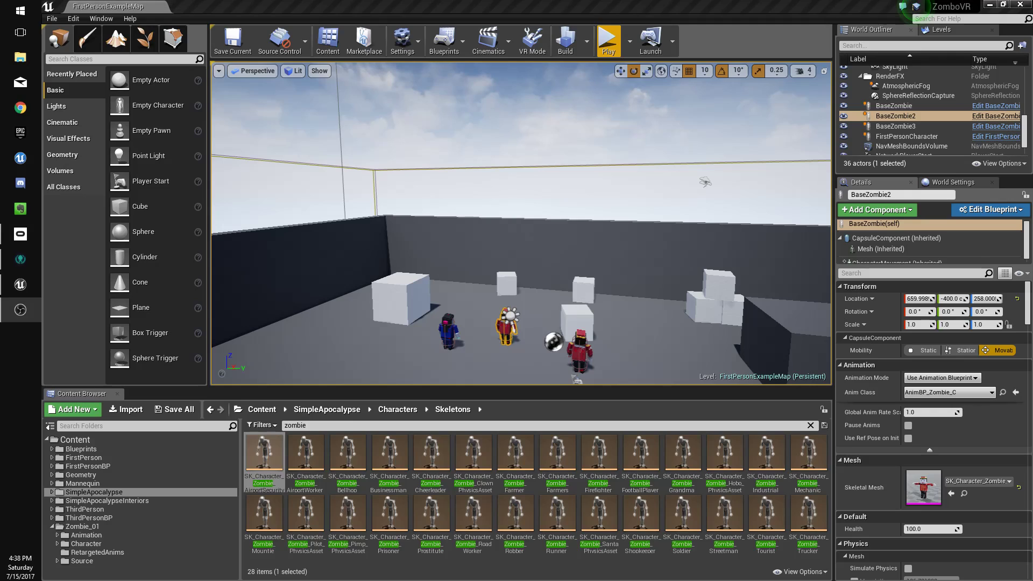